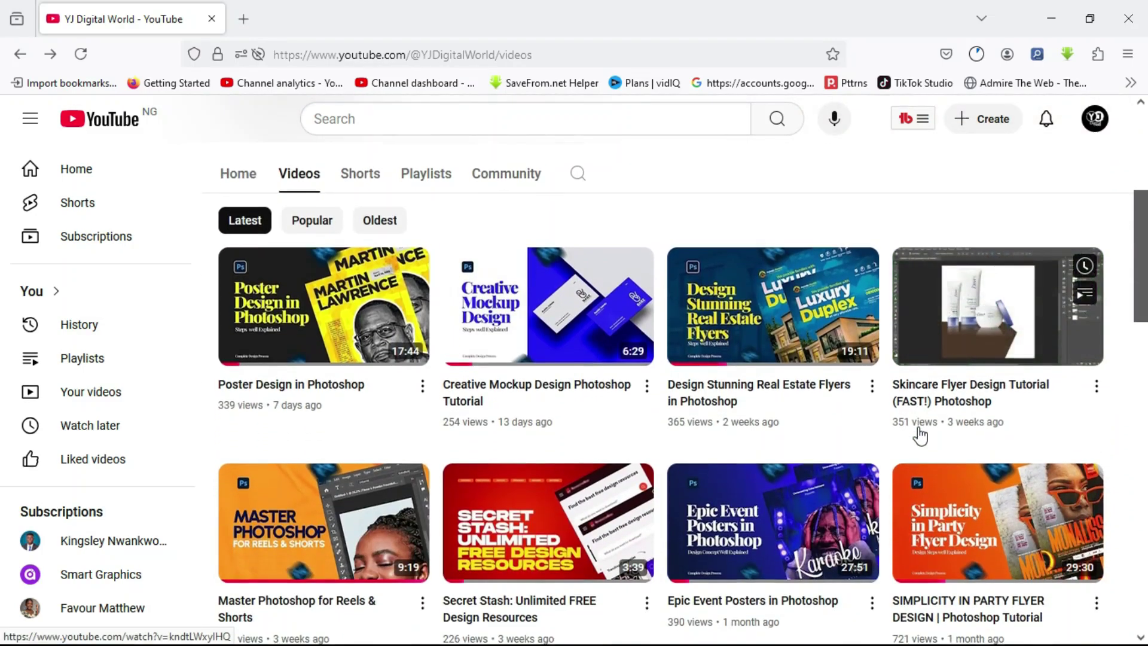
# Step: Scroll down and back up through the channel's Community poll
pyautogui.scroll(-9, 921, 434)
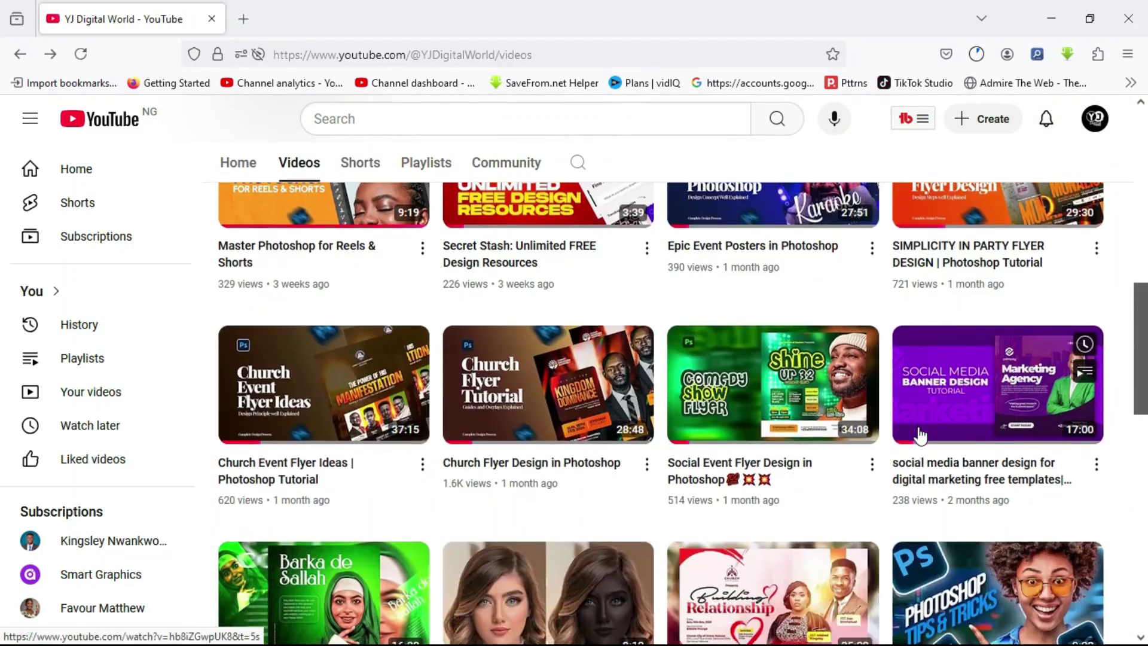
pyautogui.scroll(-7, 921, 435)
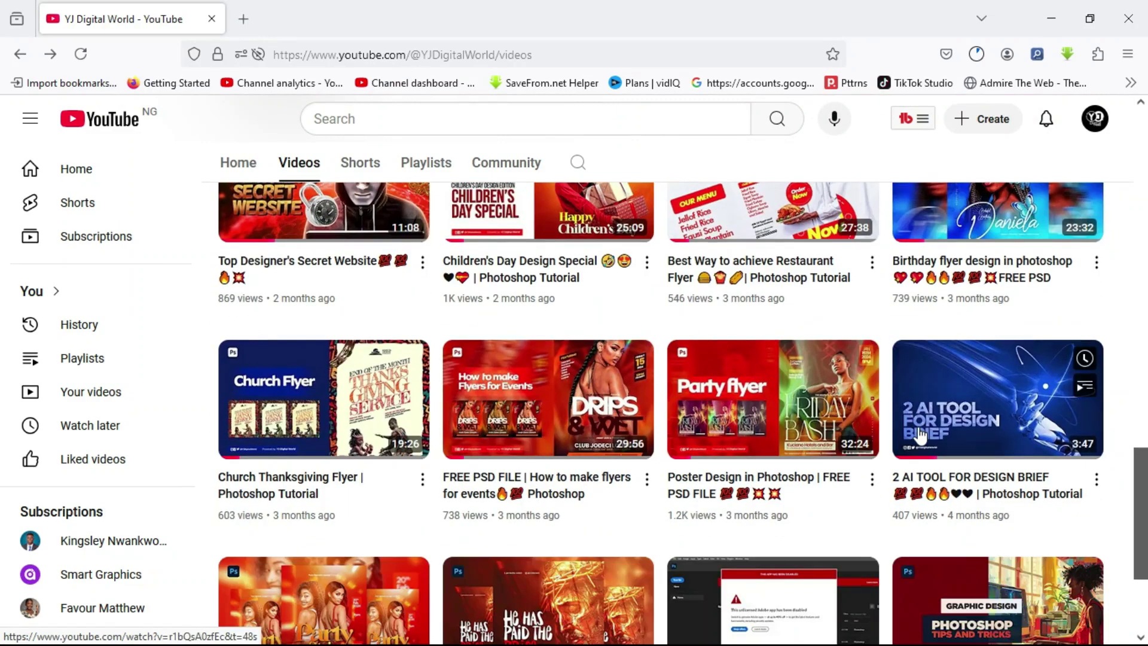
pyautogui.scroll(4, 920, 435)
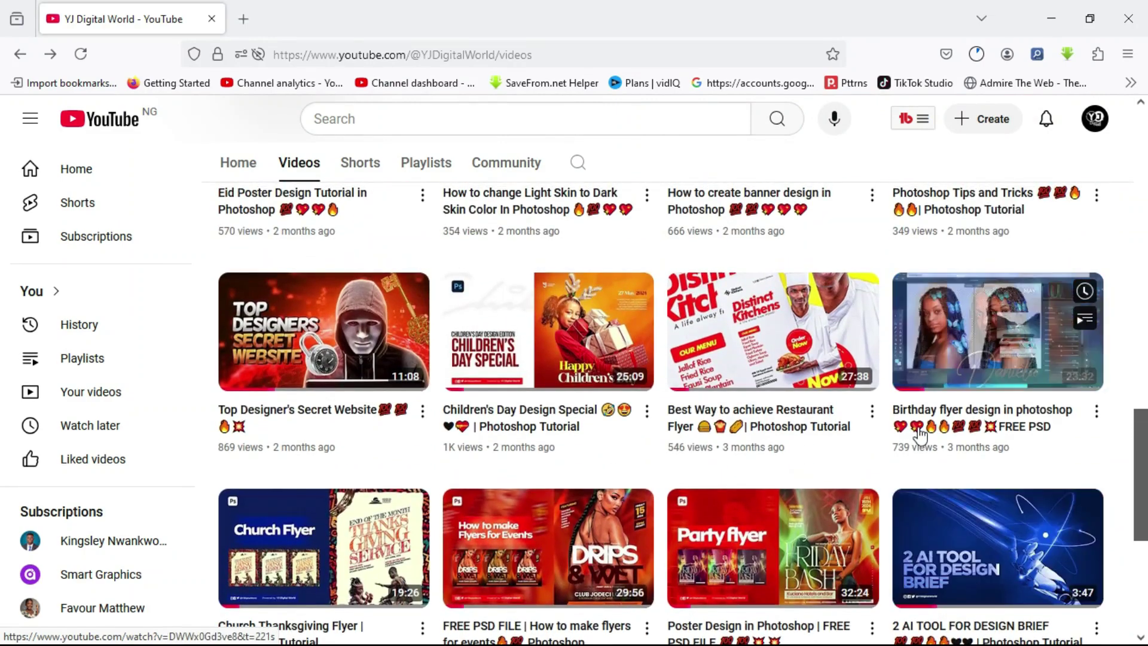
pyautogui.scroll(6, 920, 435)
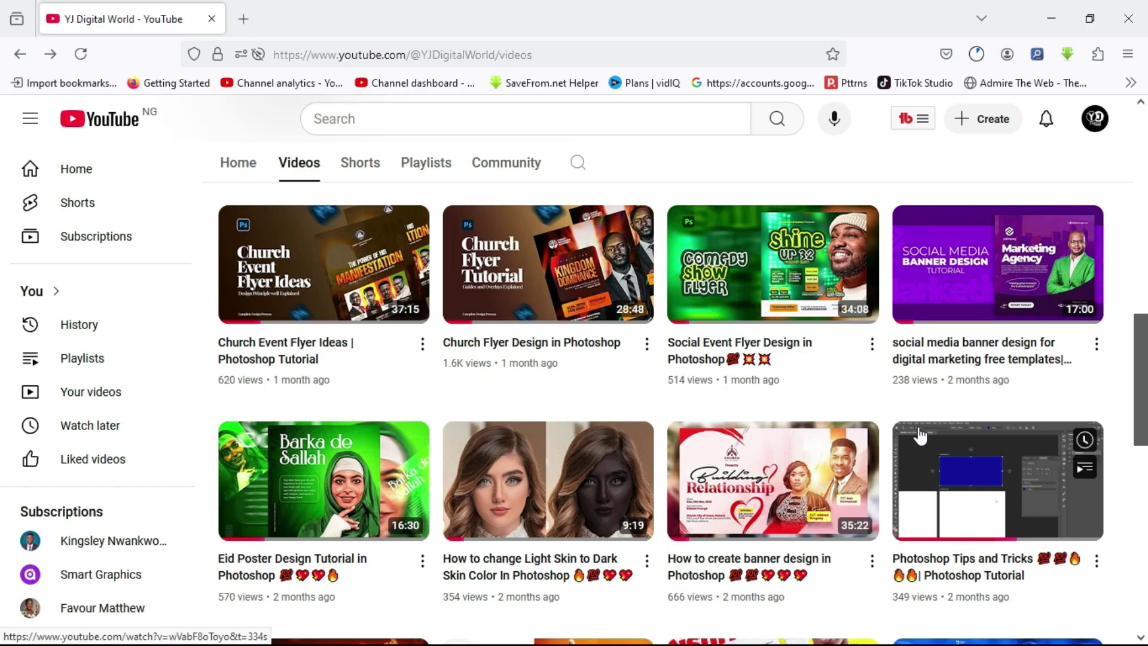
pyautogui.scroll(6, 920, 435)
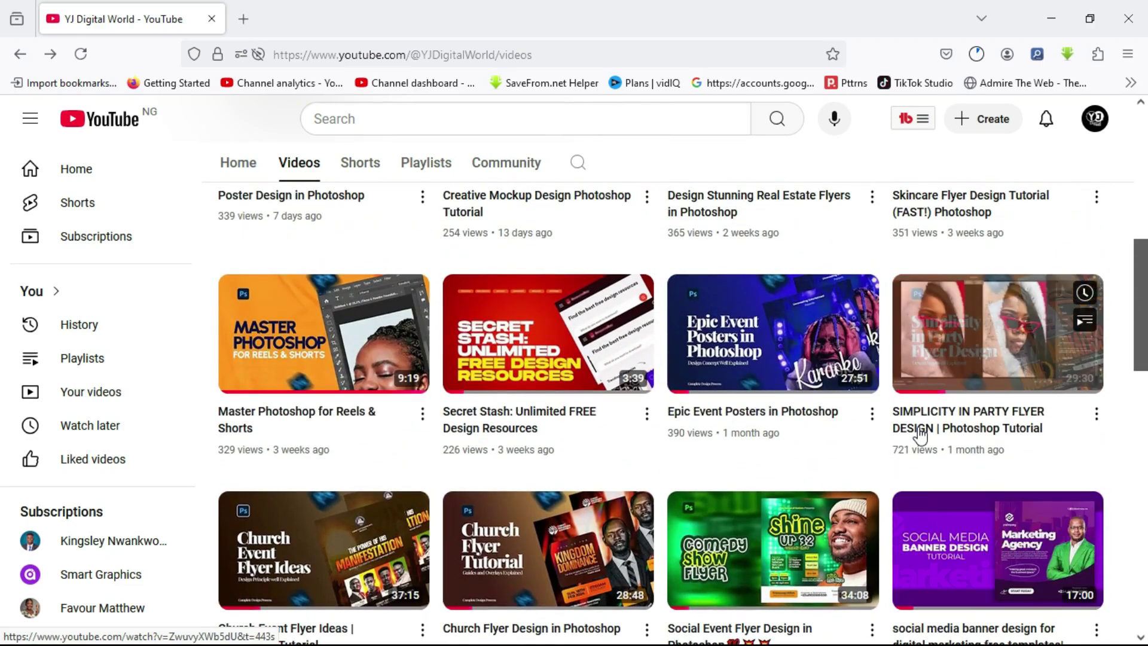
pyautogui.scroll(3, 922, 434)
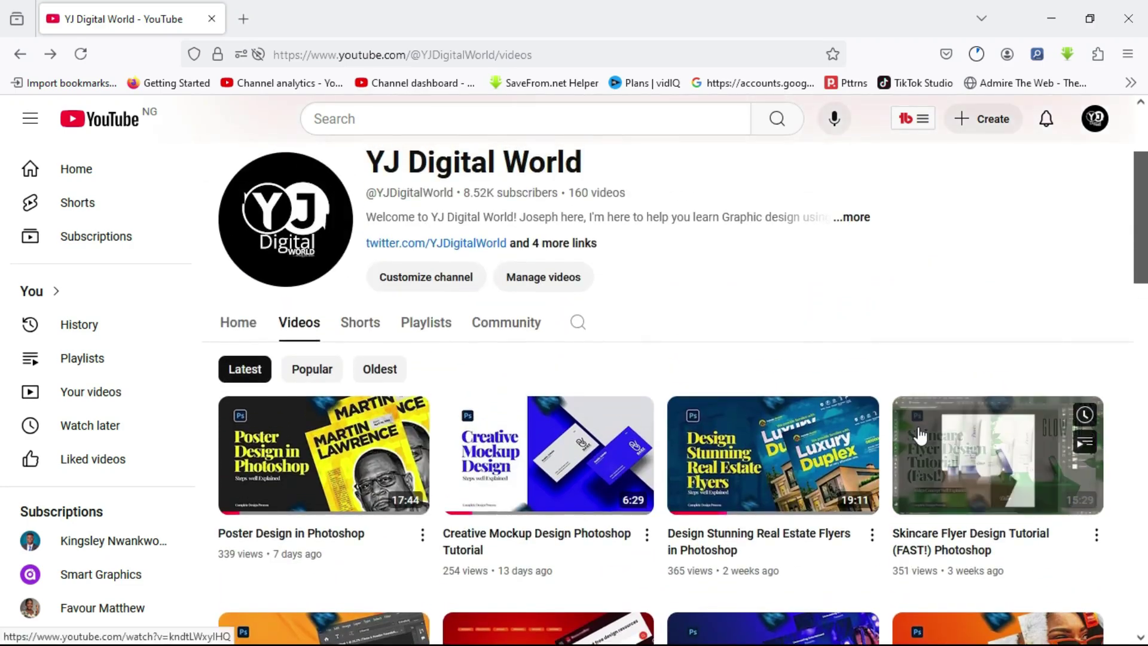
pyautogui.scroll(3, 920, 435)
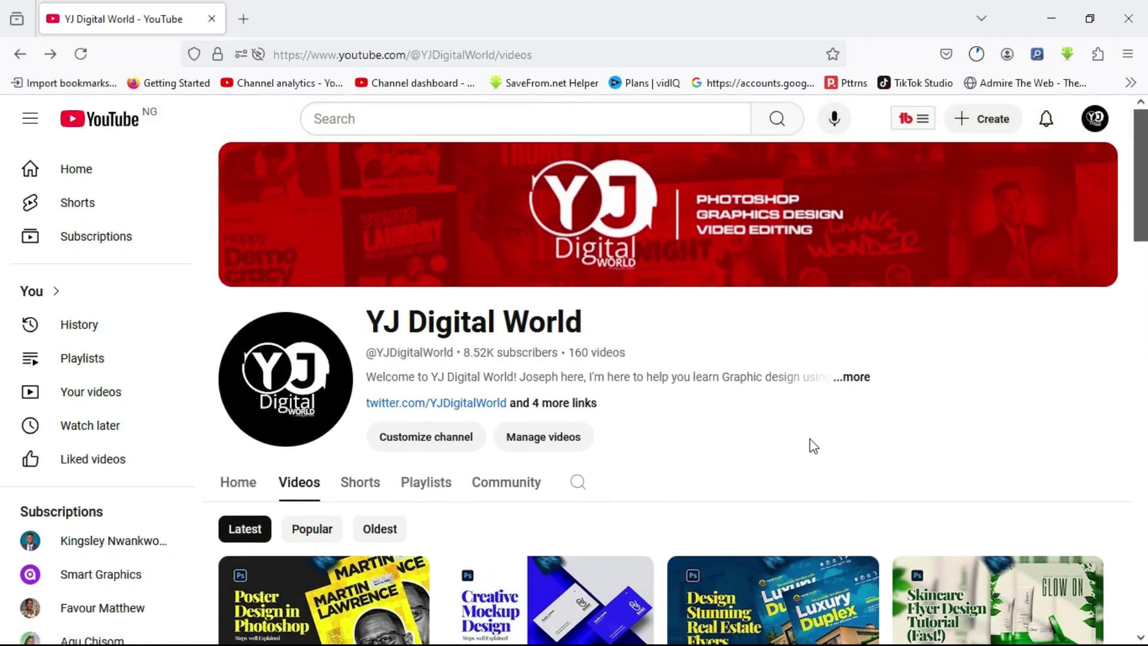
# Step: Return to the channel's Community posts and scroll through the poll again
pyautogui.hotkey('alt', 'Right')
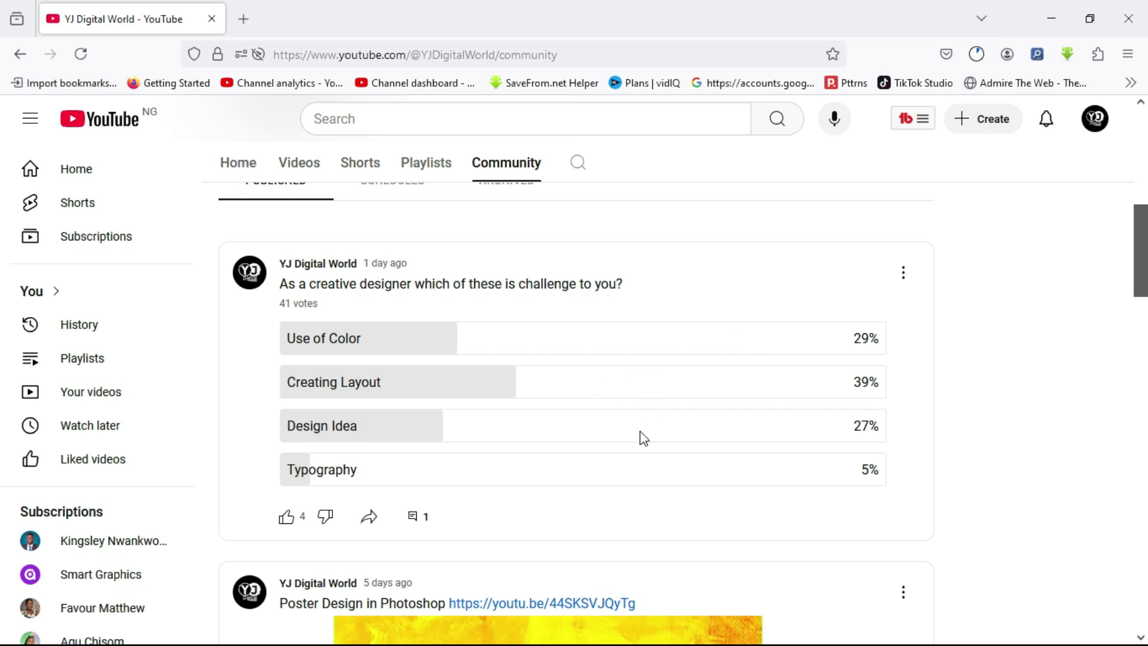
pyautogui.scroll(1, 643, 438)
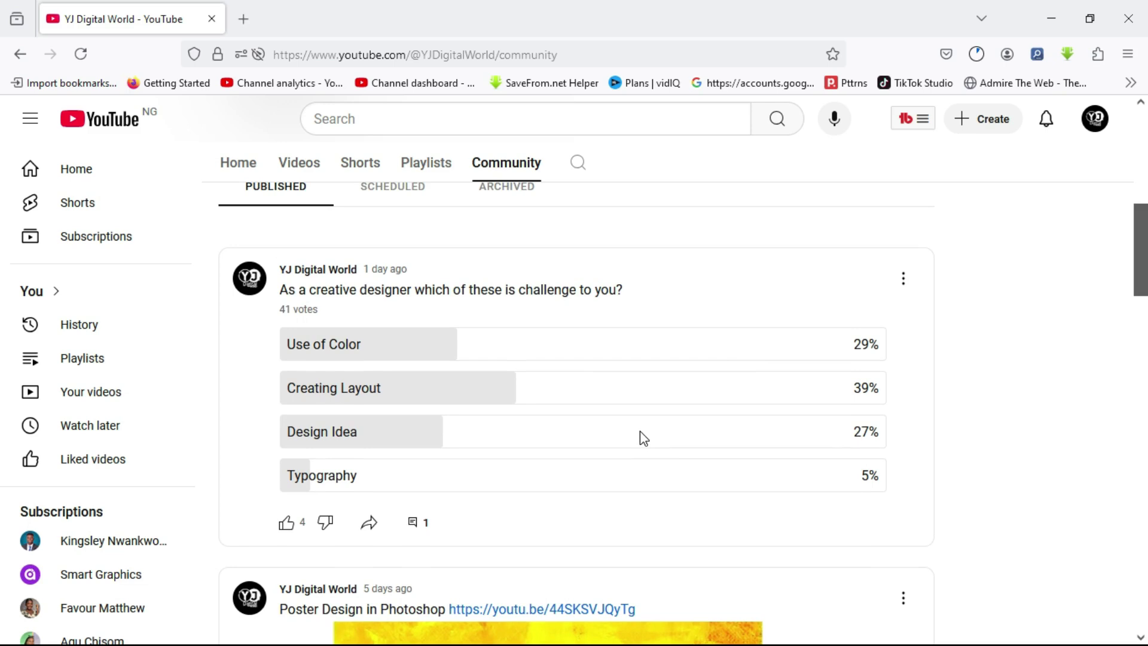
pyautogui.scroll(3, 640, 431)
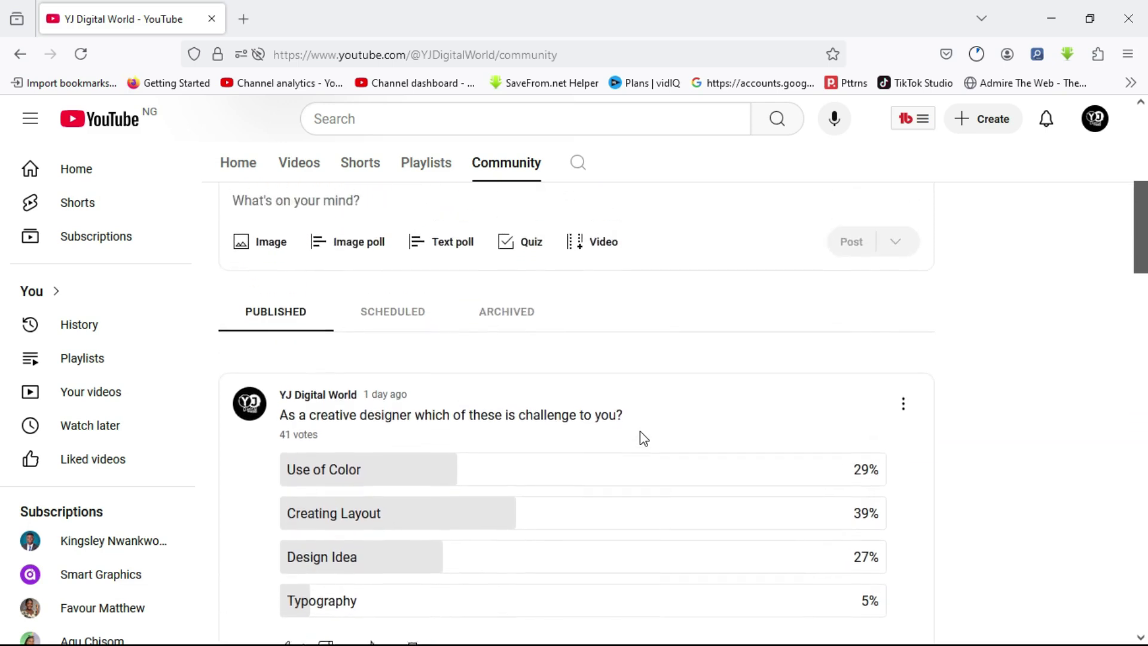
pyautogui.scroll(-3, 643, 439)
pyautogui.scroll(3, 642, 438)
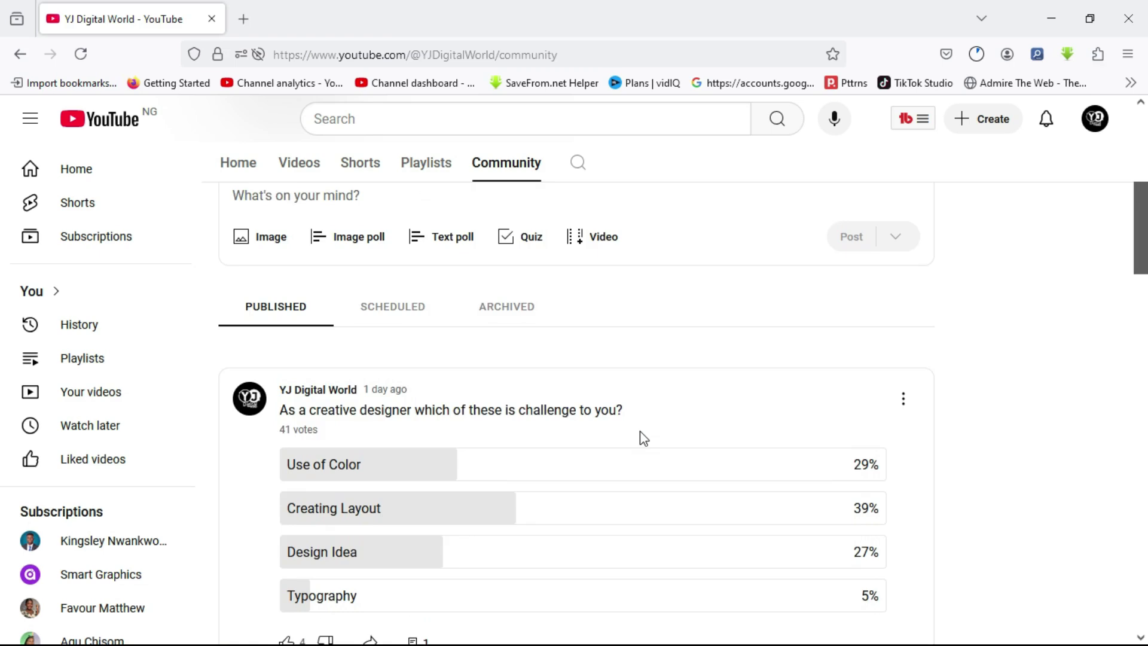
pyautogui.scroll(-3, 643, 439)
pyautogui.scroll(2, 642, 438)
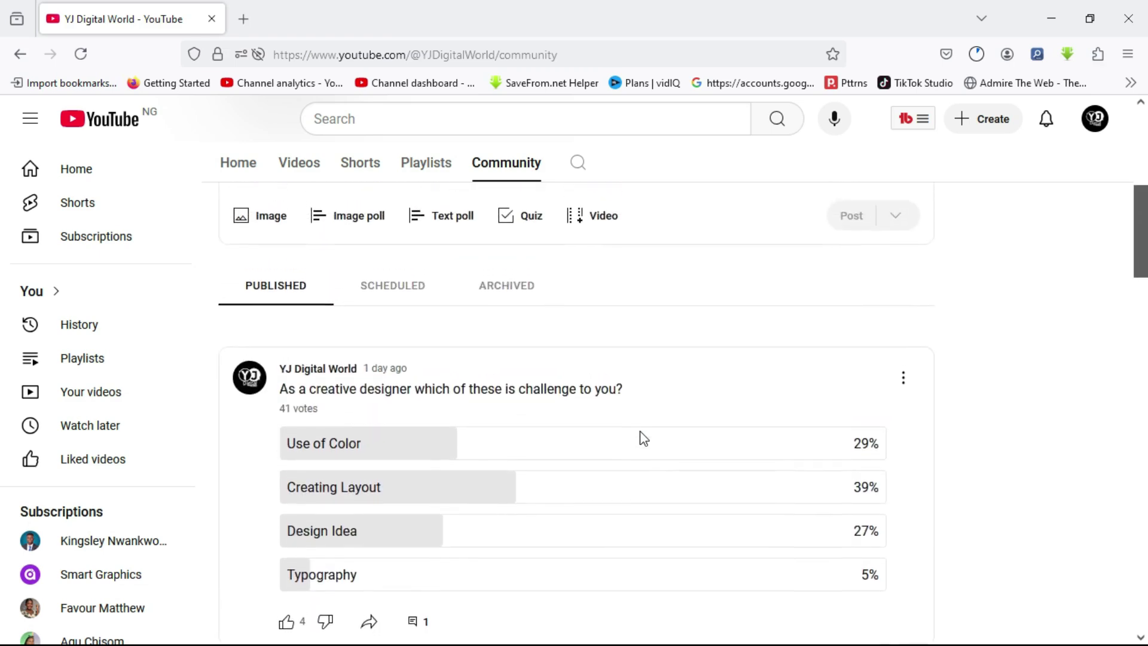
pyautogui.scroll(1, 643, 438)
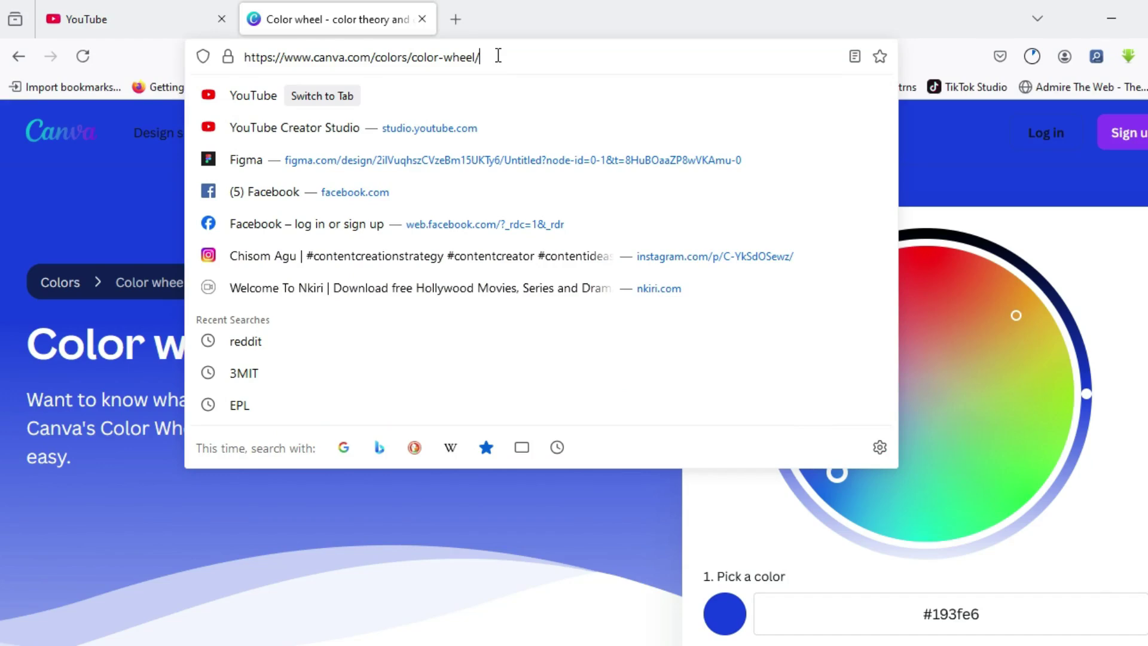
# Step: Dismiss the address suggestions and scroll the Color Wheel page showing blue #193fe6's Complementary palette
pyautogui.press('Escape')
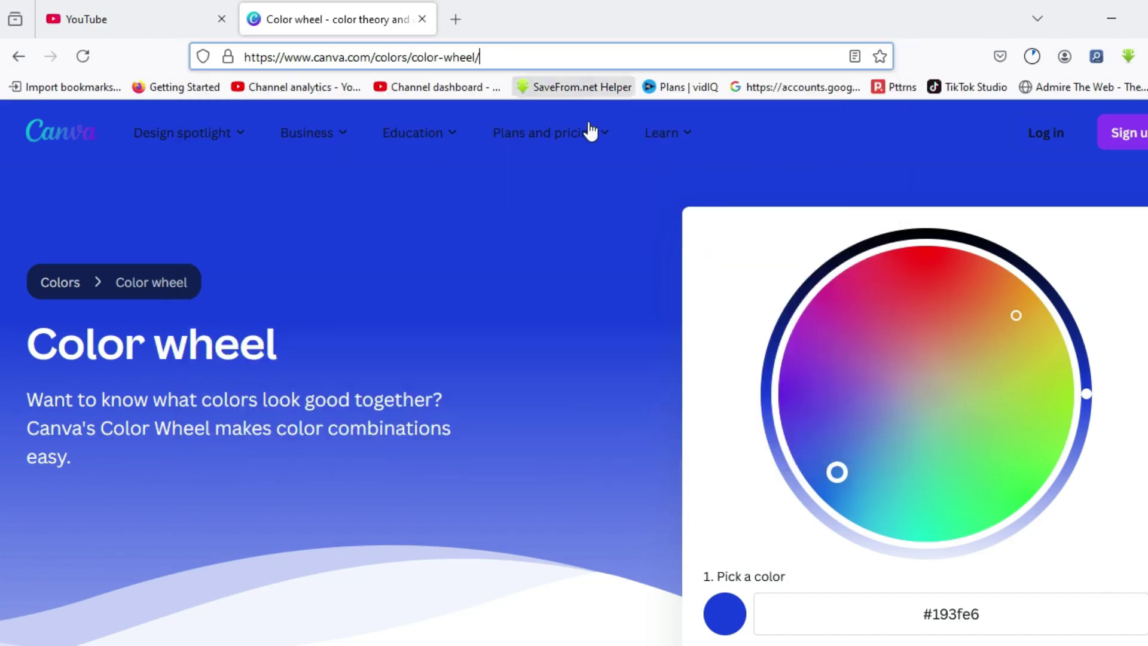
pyautogui.moveTo(586, 128)
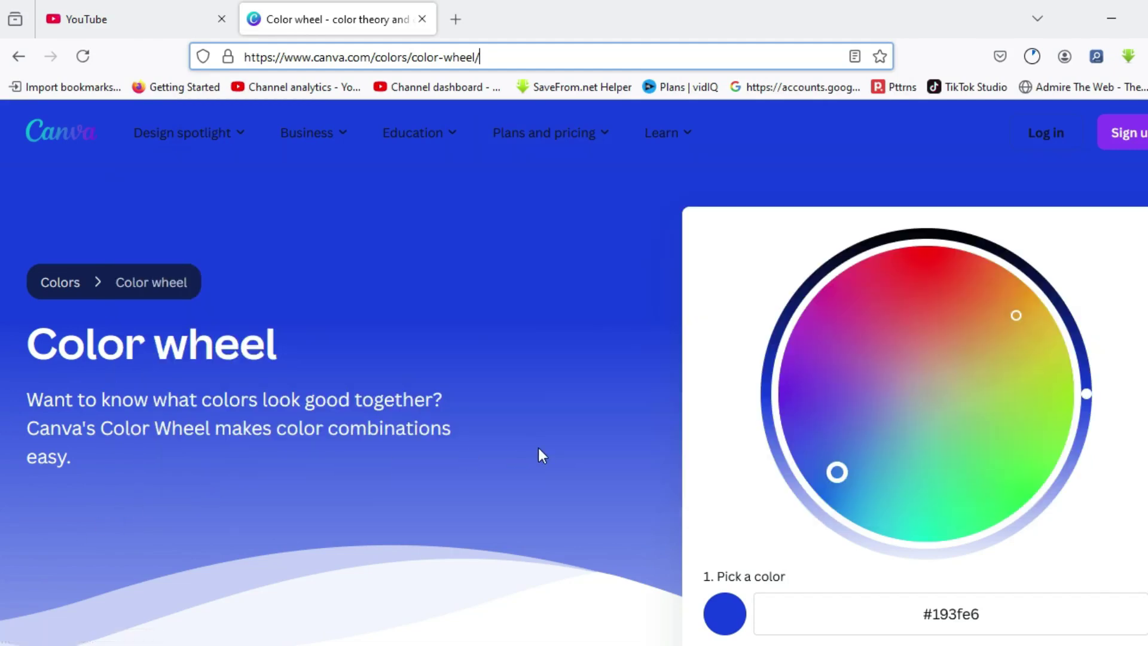
pyautogui.scroll(-2, 564, 399)
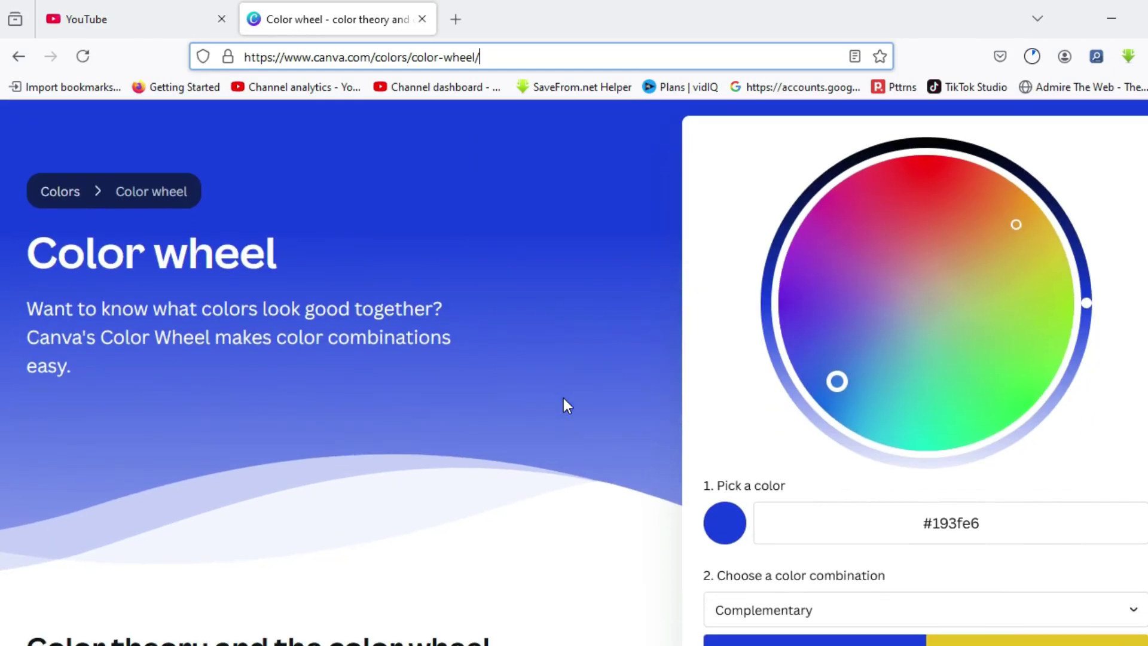
pyautogui.scroll(-2, 563, 399)
pyautogui.scroll(-2, 563, 405)
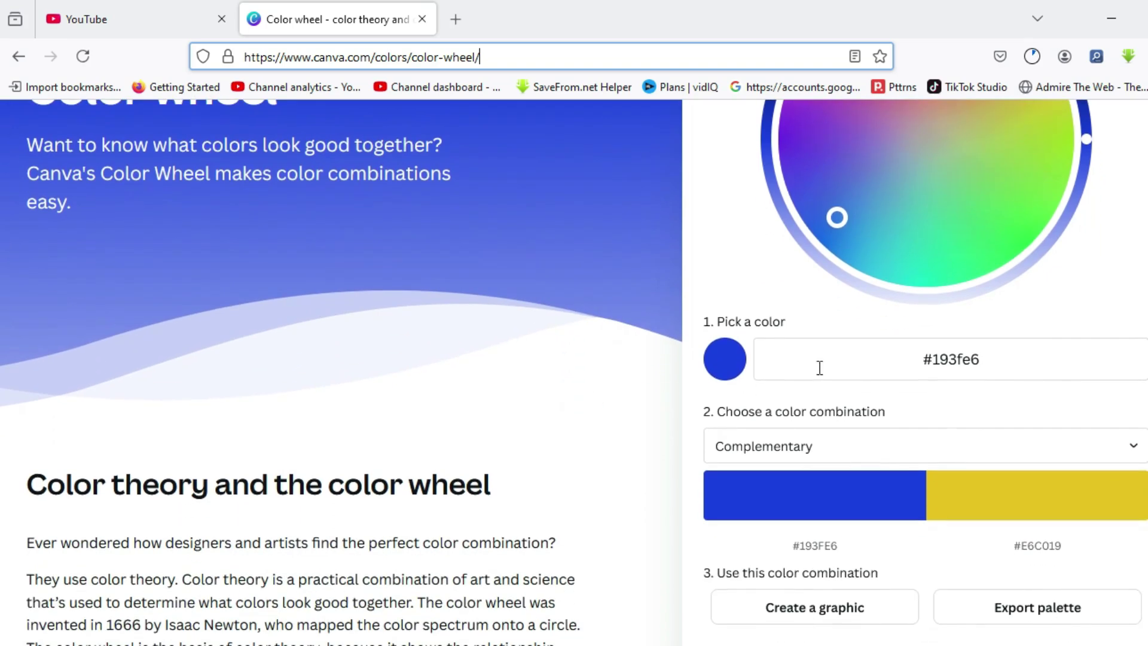
pyautogui.scroll(3, 1037, 360)
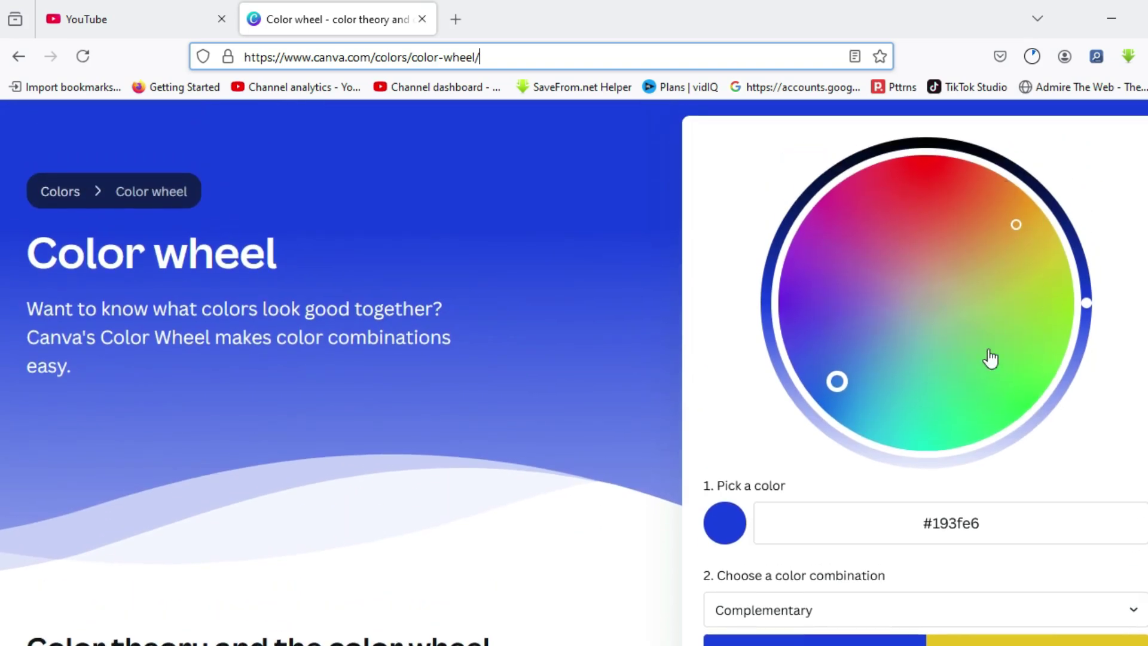
pyautogui.scroll(-3, 1086, 452)
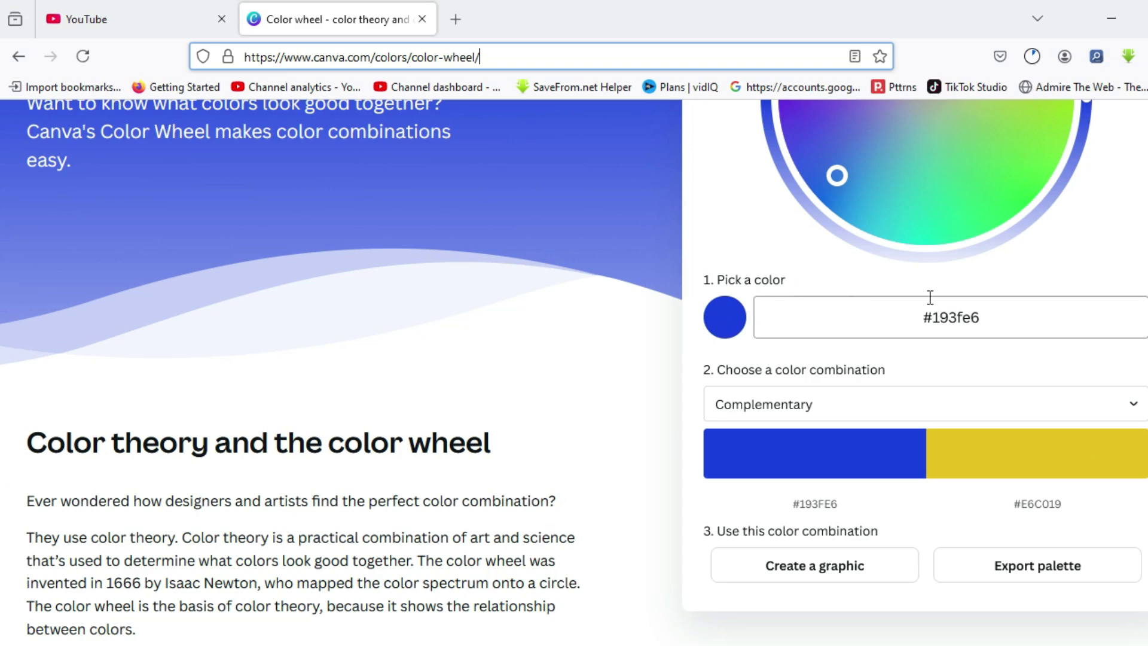
pyautogui.scroll(5, 948, 215)
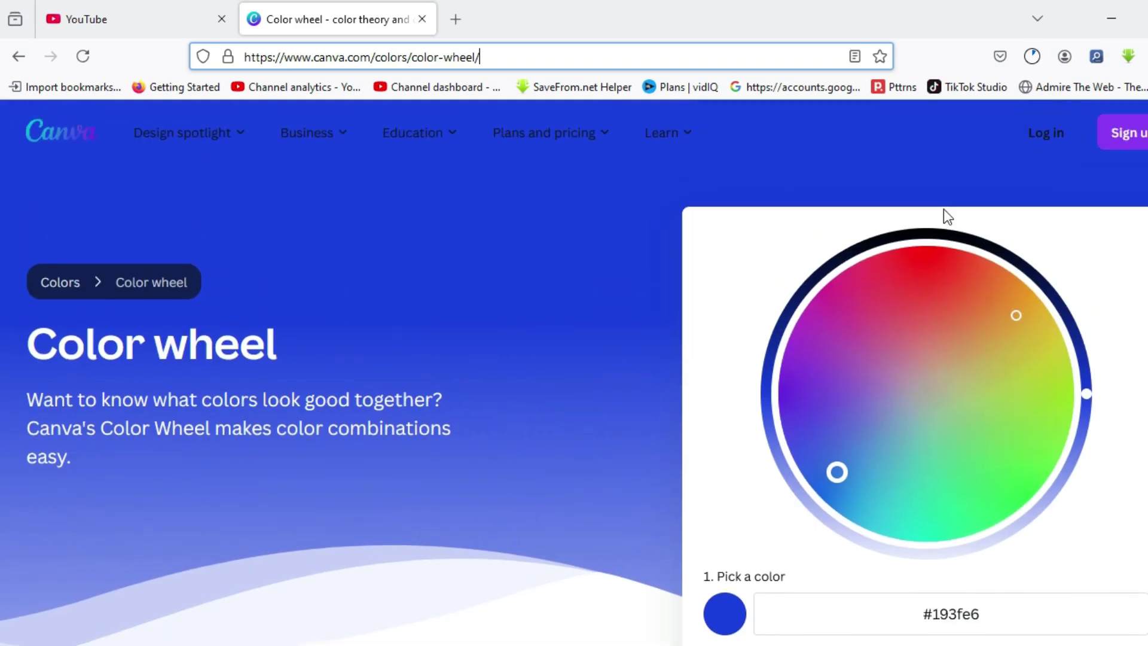
pyautogui.click(843, 487)
pyautogui.moveTo(843, 487); pyautogui.dragTo(956, 481)
pyautogui.scroll(-3, 1089, 546)
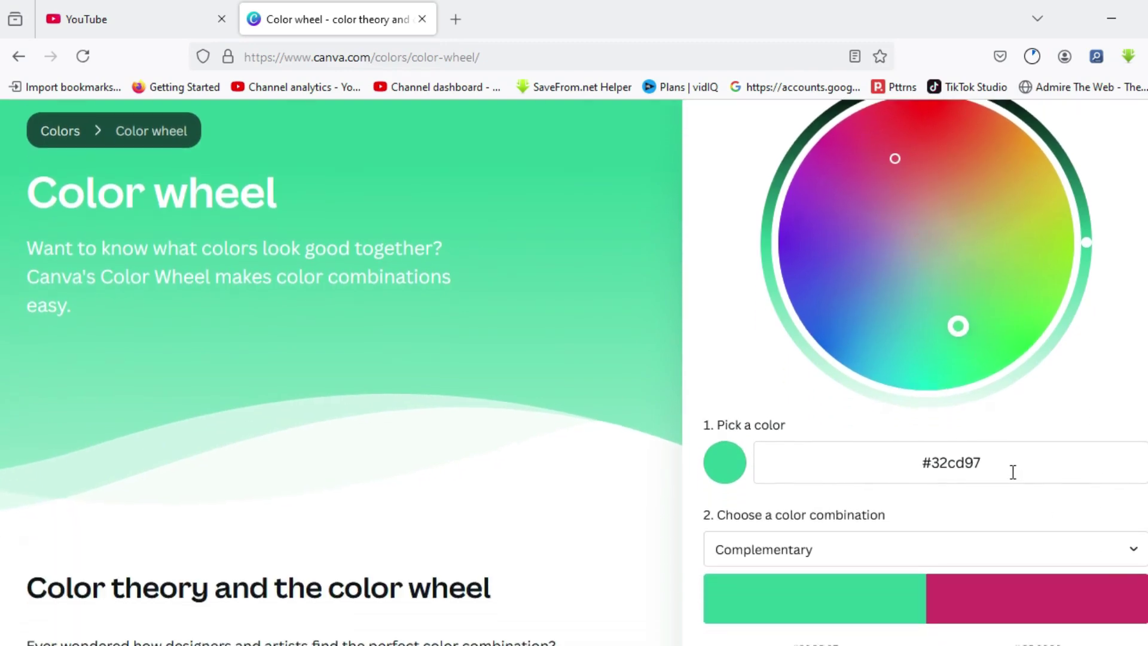
pyautogui.click(1004, 465)
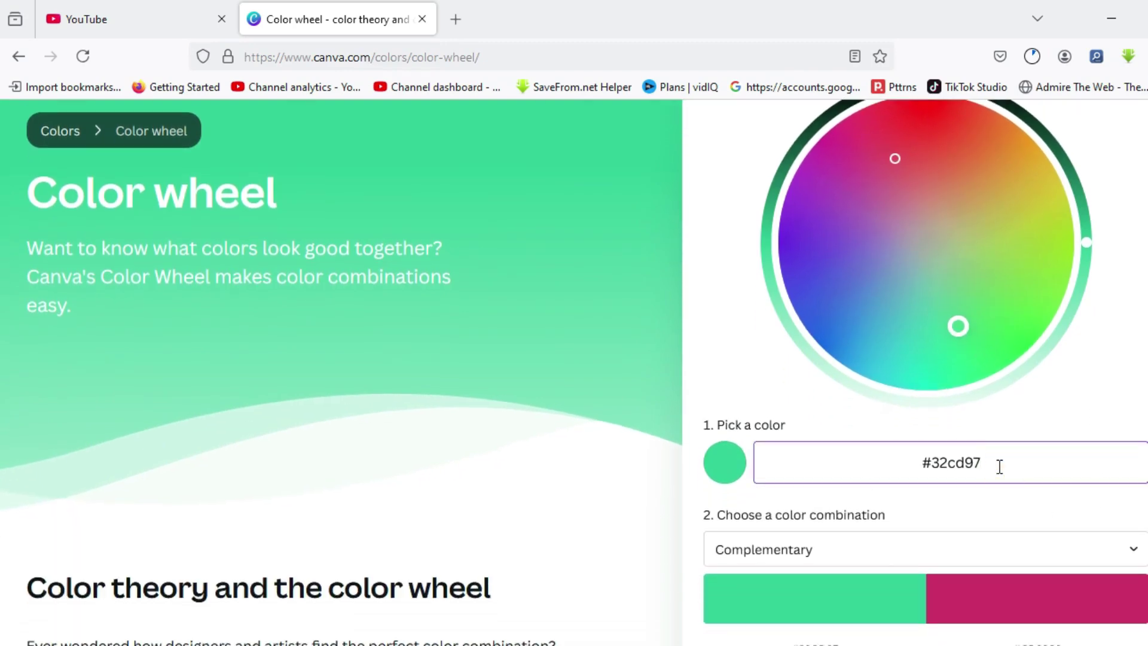
pyautogui.scroll(-2, 999, 466)
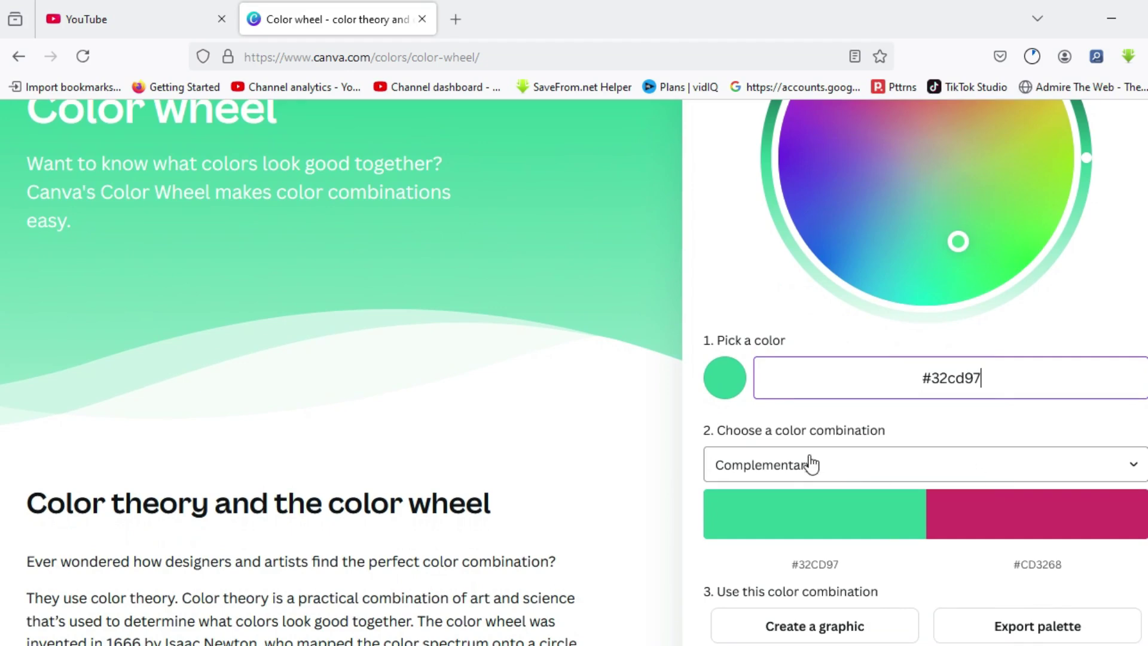
pyautogui.click(895, 470)
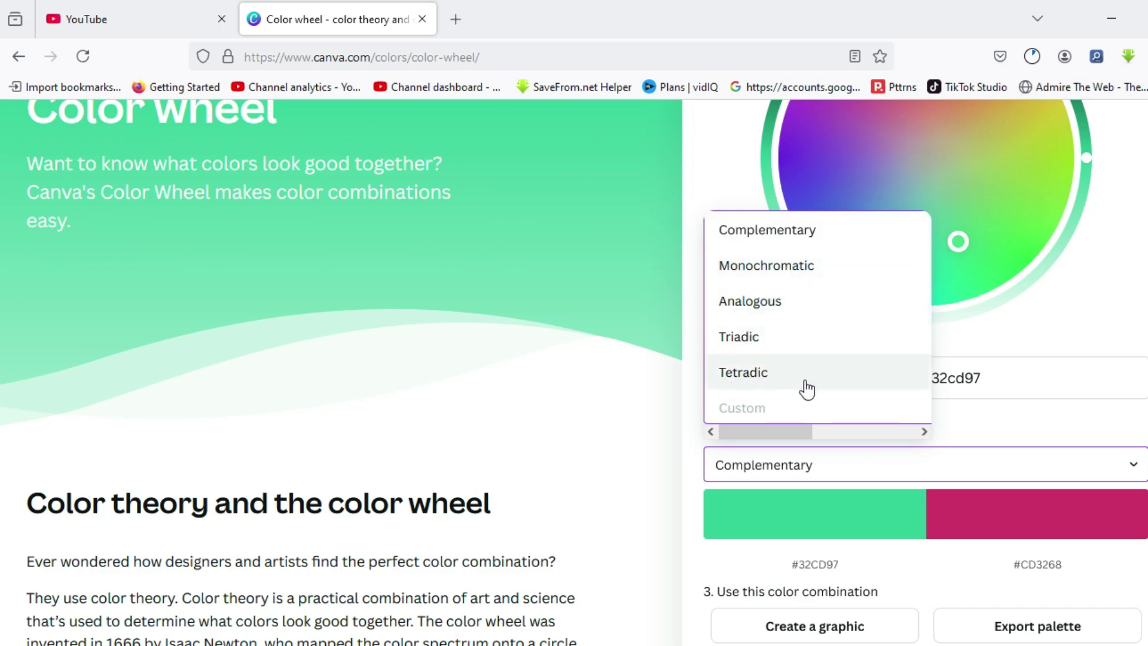
pyautogui.click(941, 469)
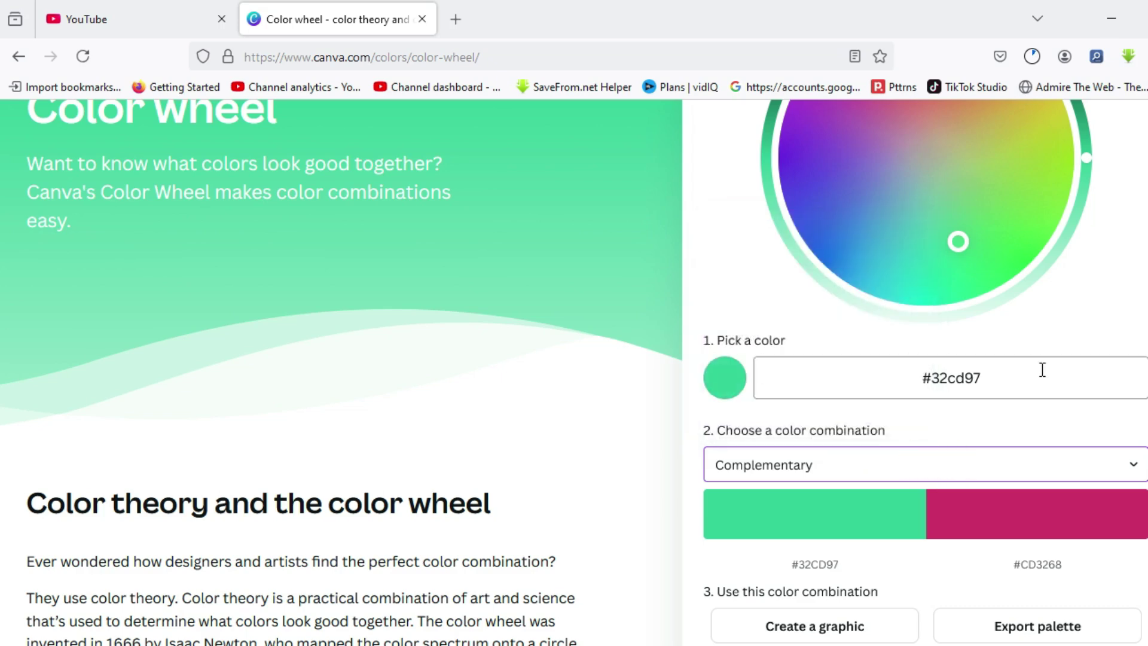
pyautogui.scroll(2, 921, 441)
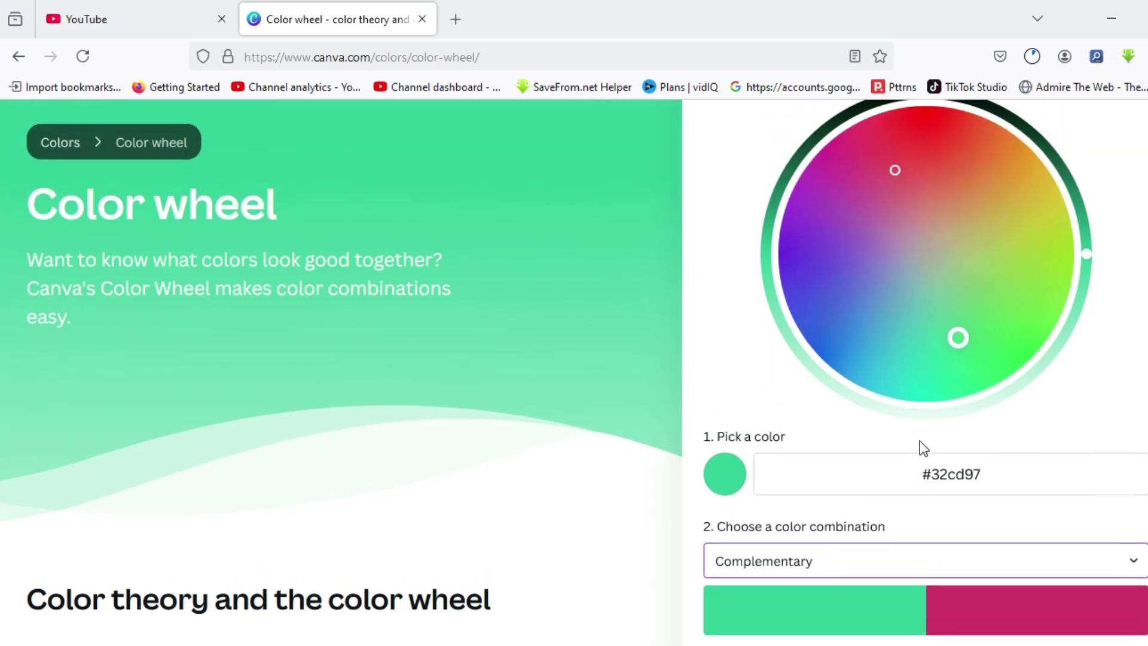
pyautogui.scroll(-1, 923, 448)
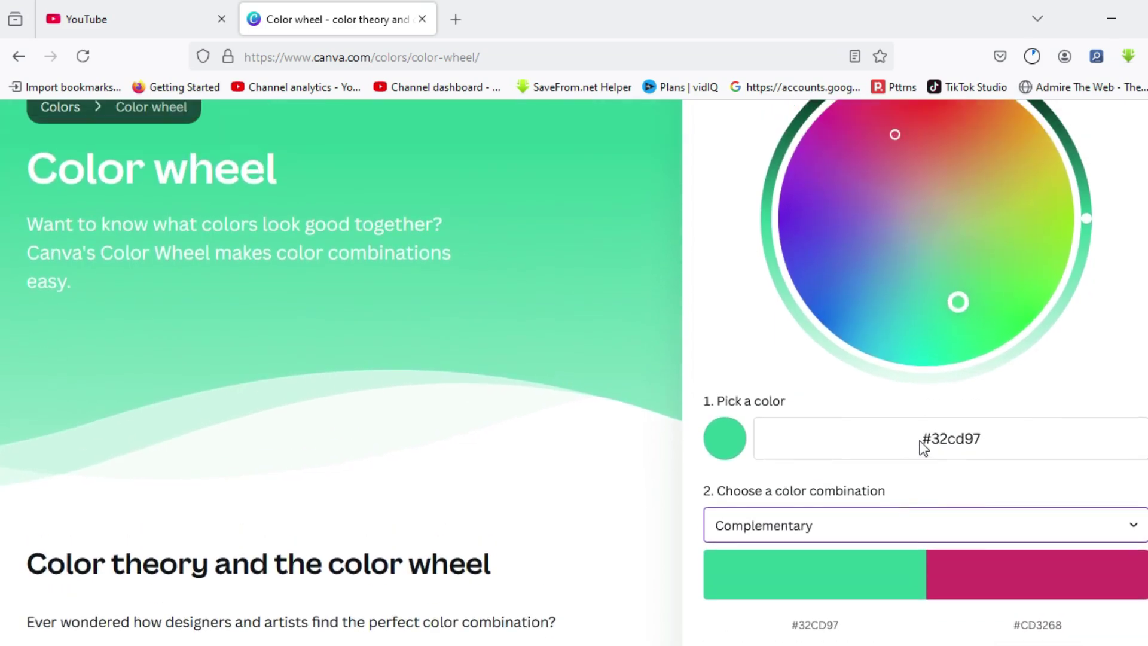
pyautogui.click(833, 526)
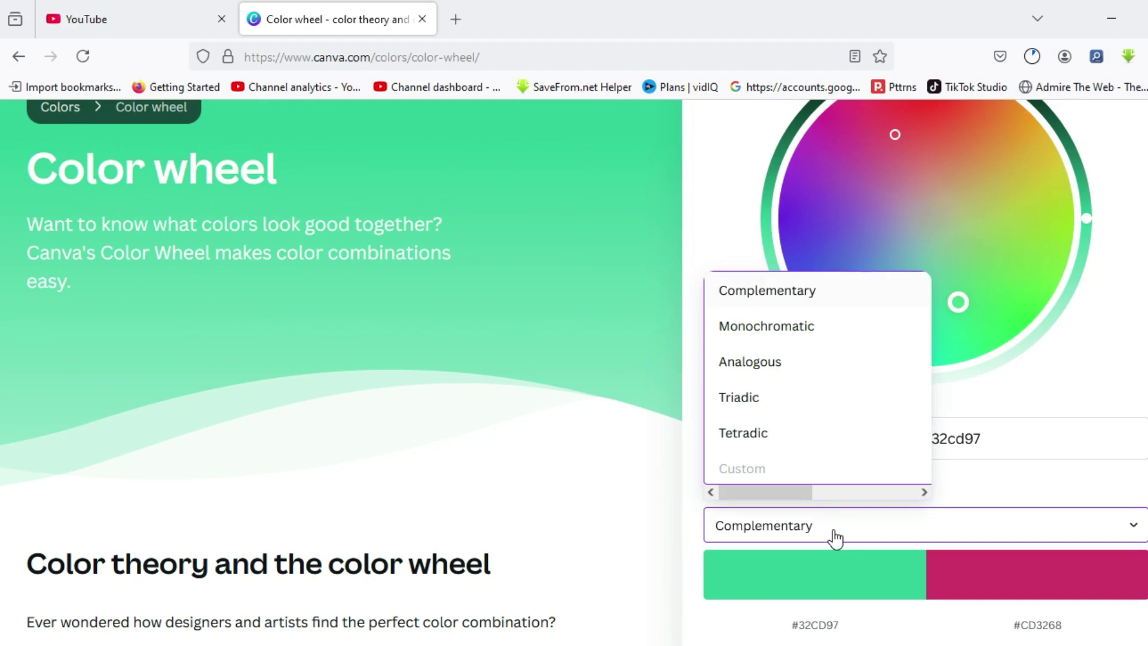
# Step: Keep Complementary and move the picked colour to bright green #19e653, paired with #E619AC
pyautogui.click(797, 293)
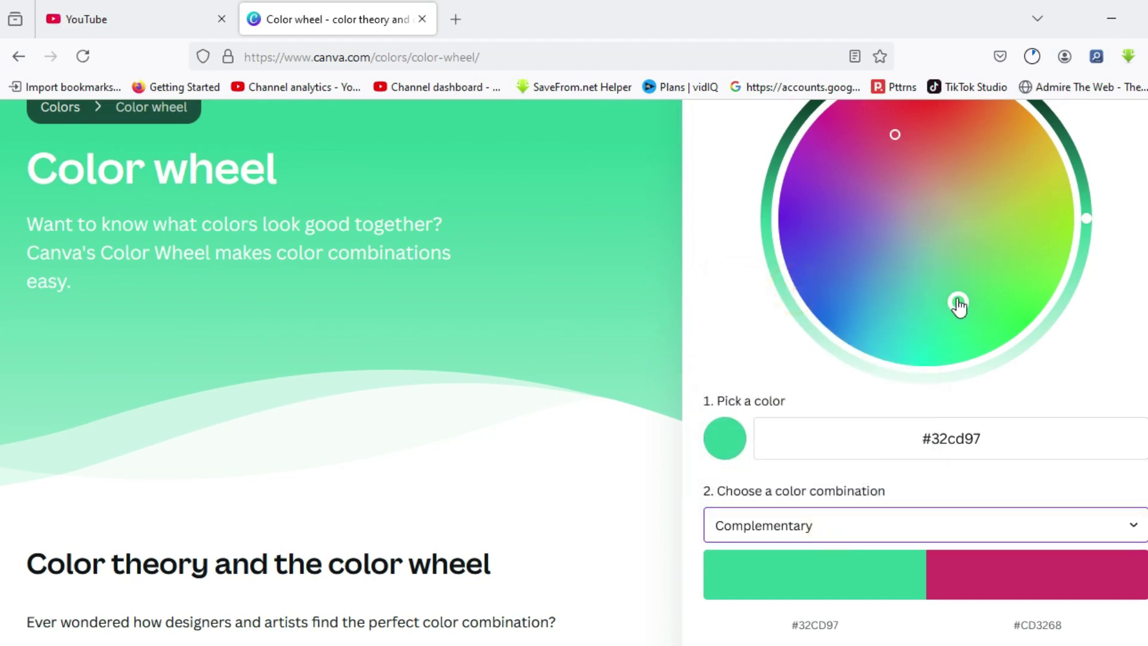
pyautogui.moveTo(956, 303); pyautogui.dragTo(1008, 305)
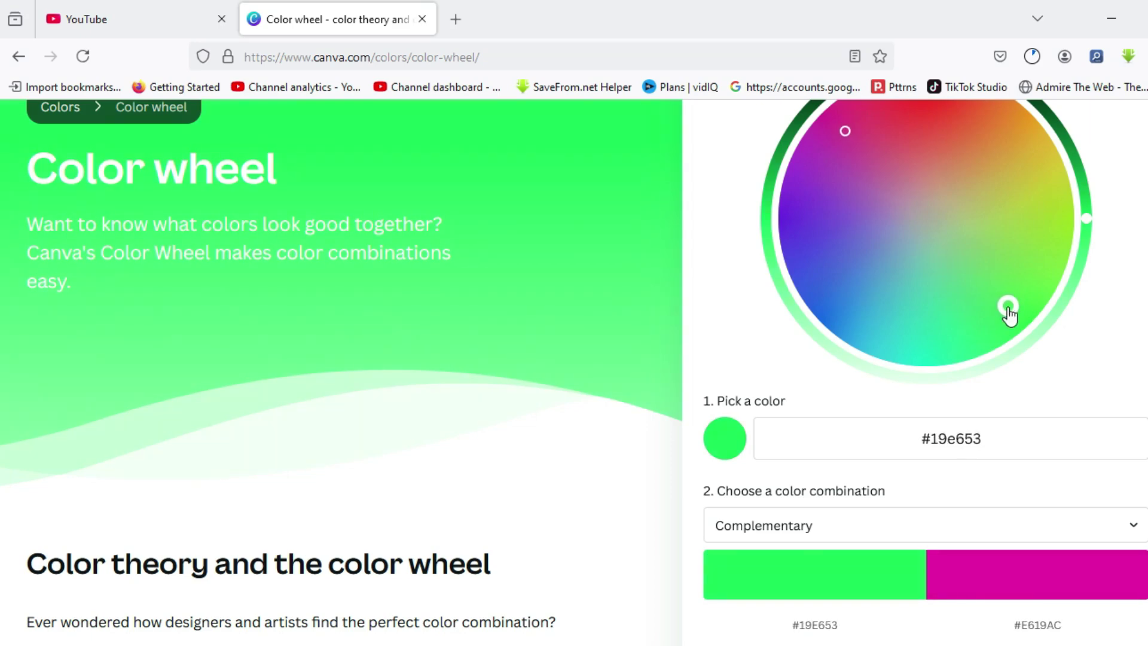
pyautogui.click(987, 432)
pyautogui.moveTo(987, 434); pyautogui.dragTo(920, 443)
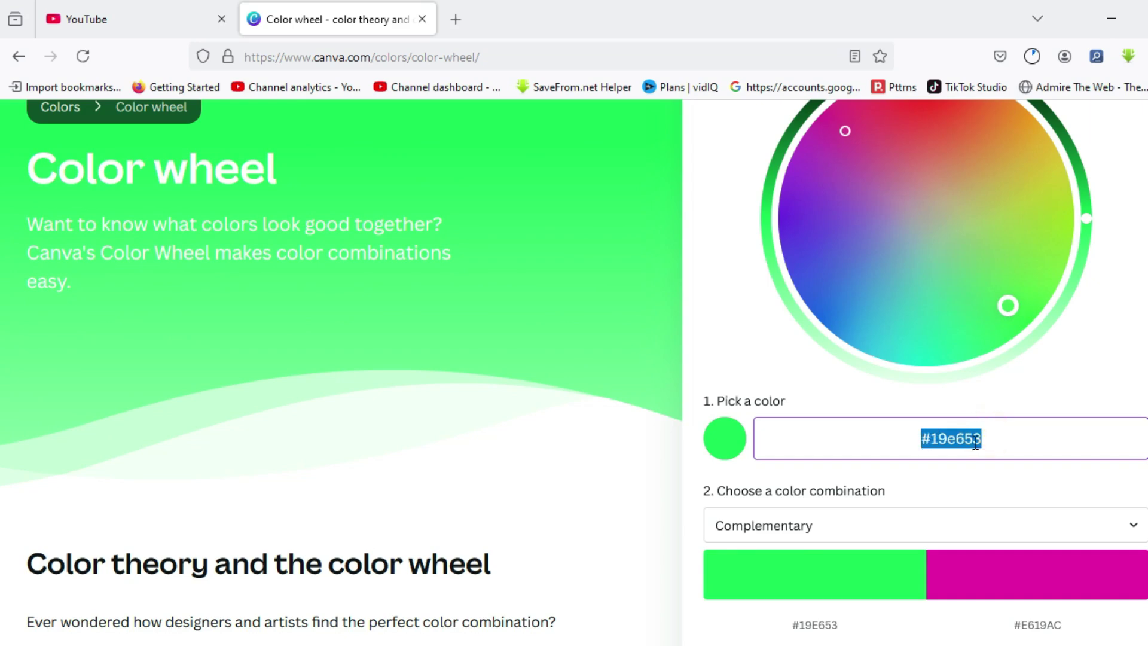
pyautogui.click(995, 438)
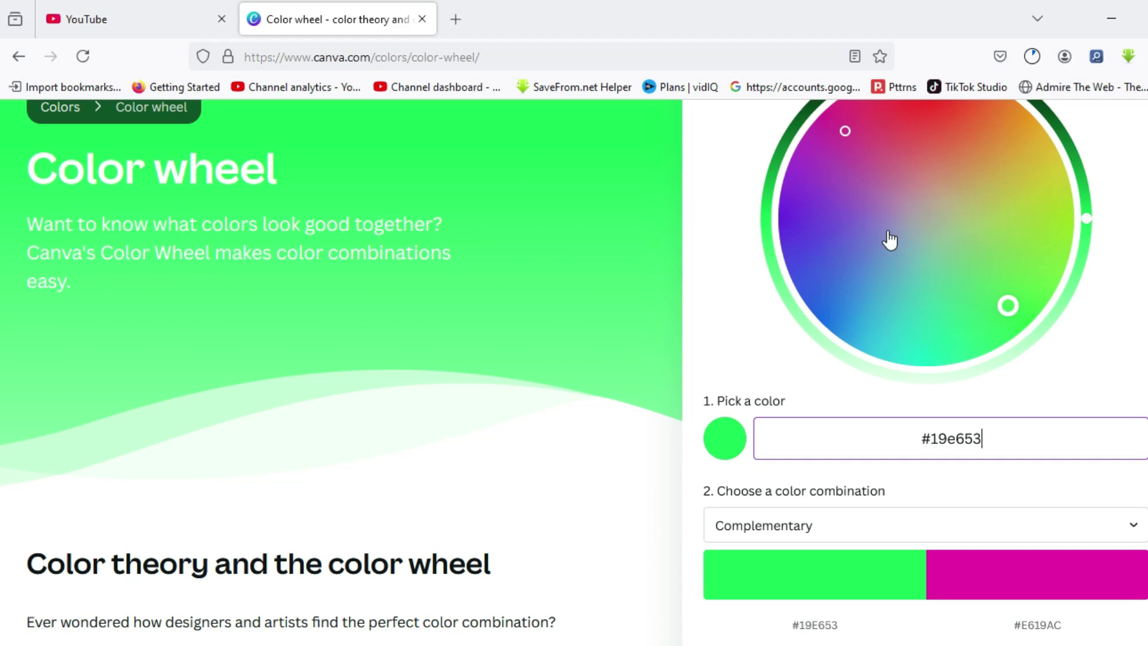
pyautogui.scroll(-3, 873, 412)
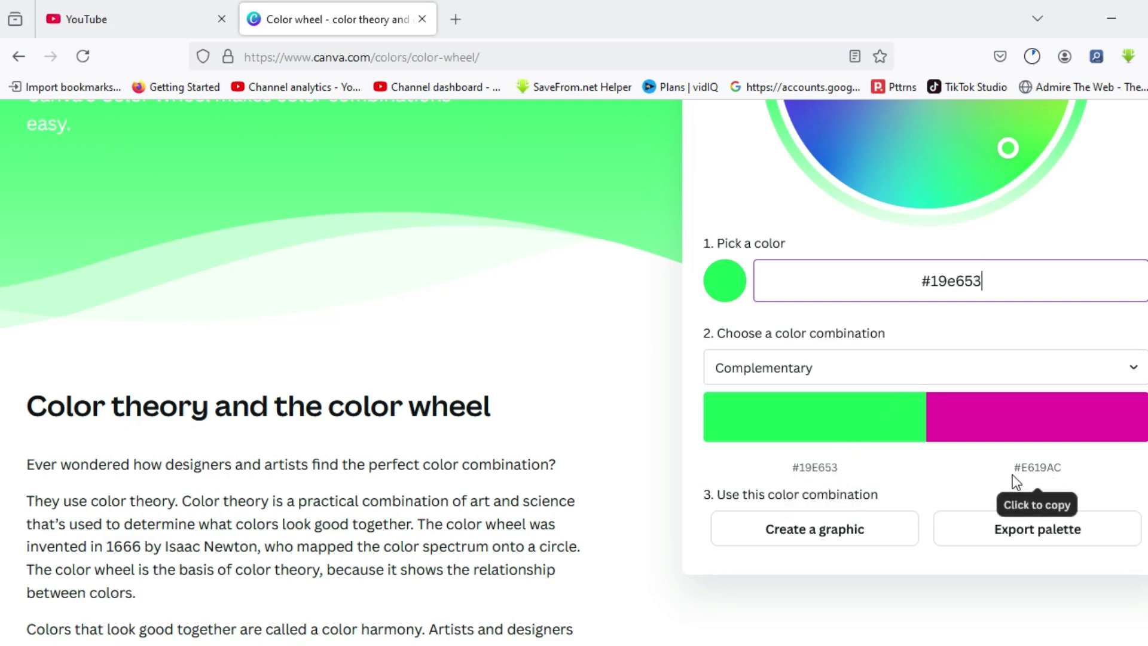
pyautogui.scroll(5, 938, 243)
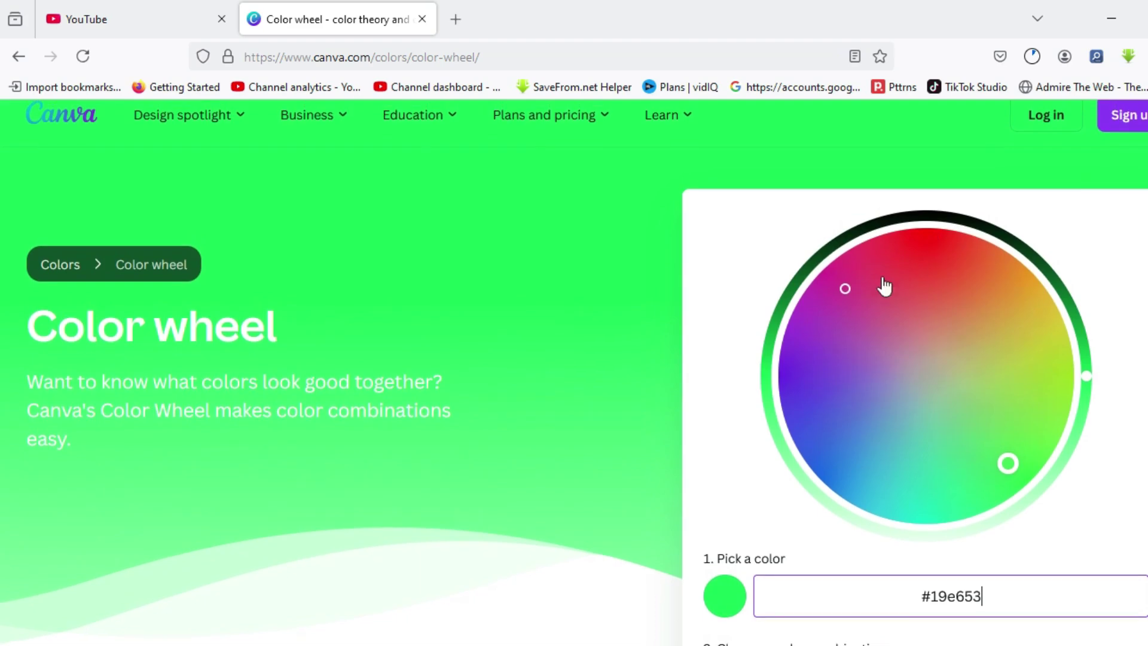
pyautogui.scroll(-5, 843, 379)
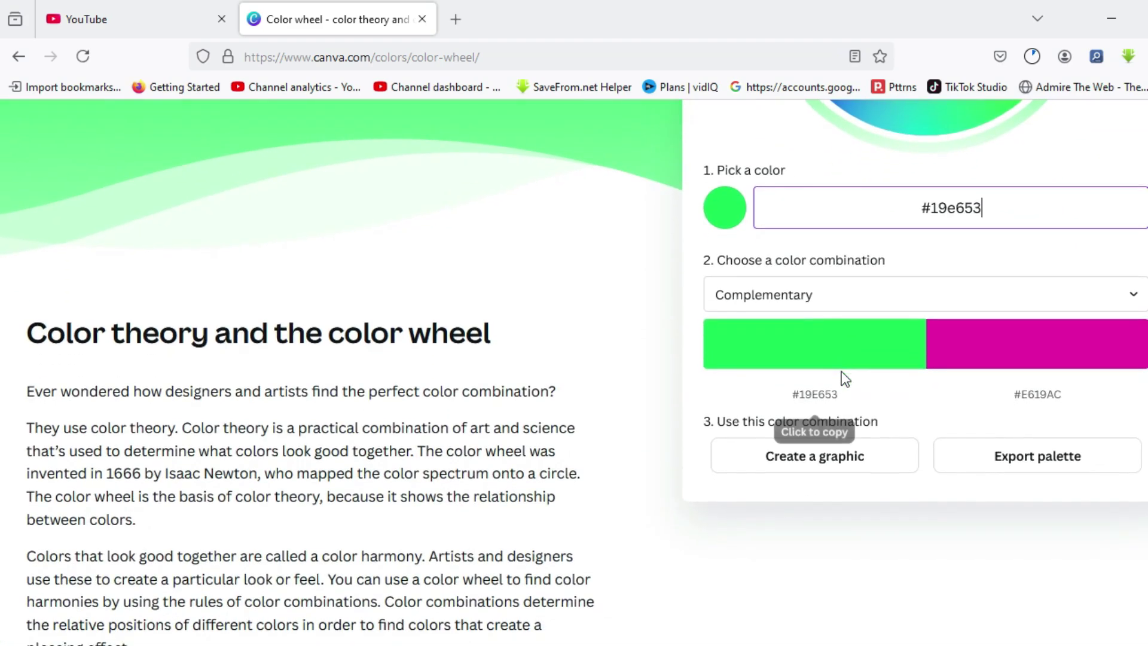
# Step: Switch the colour combination to the Monochromatic scheme
pyautogui.click(886, 294)
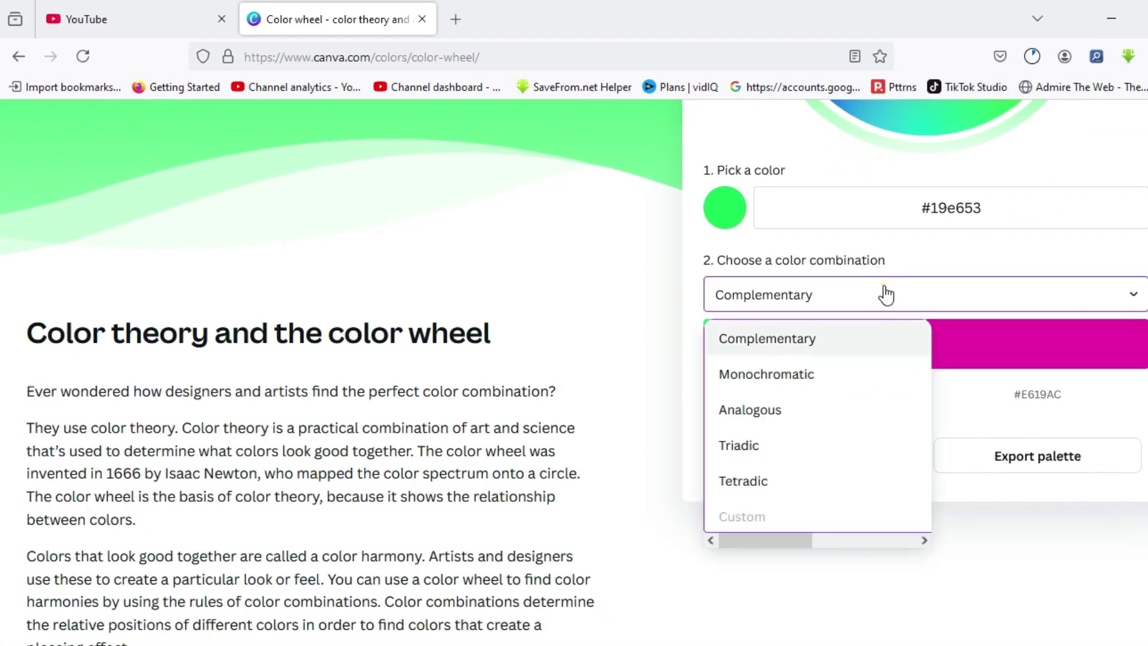
pyautogui.click(803, 380)
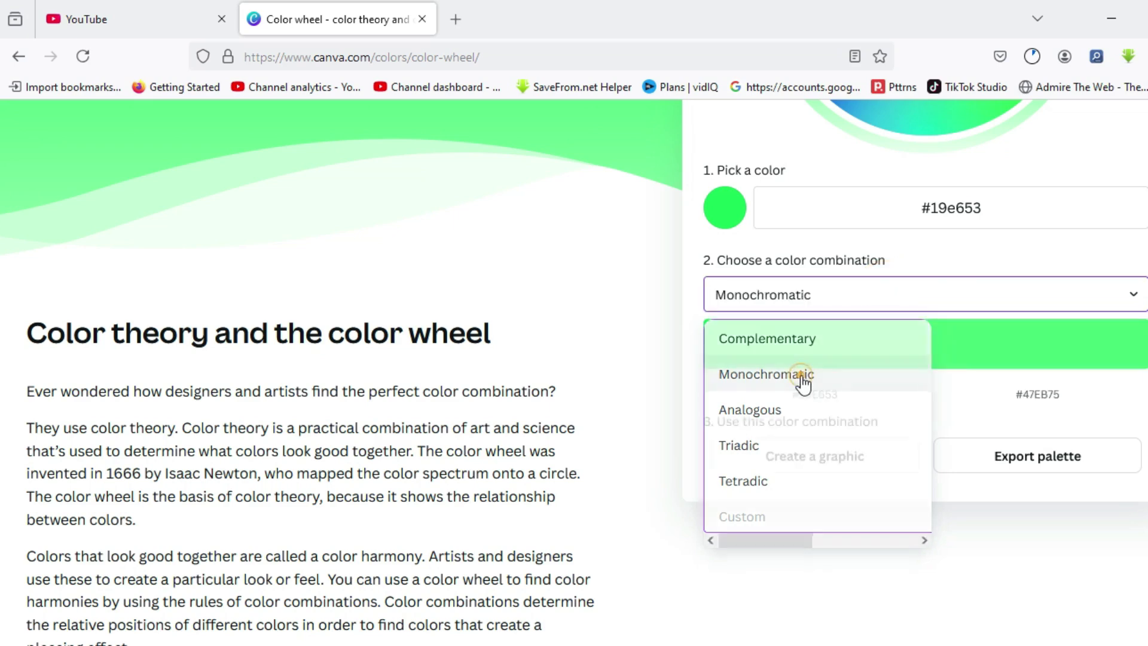
pyautogui.scroll(5, 909, 299)
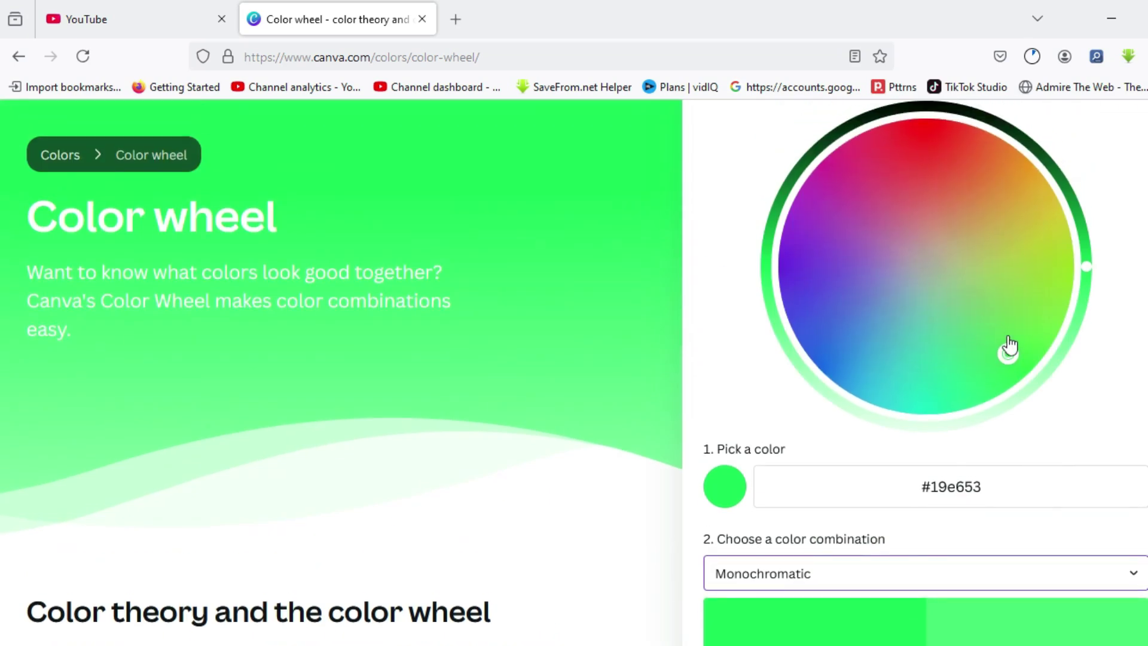
# Step: Move the picked colour to lime green #6BE31C, giving the lighter partner #89E84A
pyautogui.moveTo(1008, 353); pyautogui.dragTo(1033, 249)
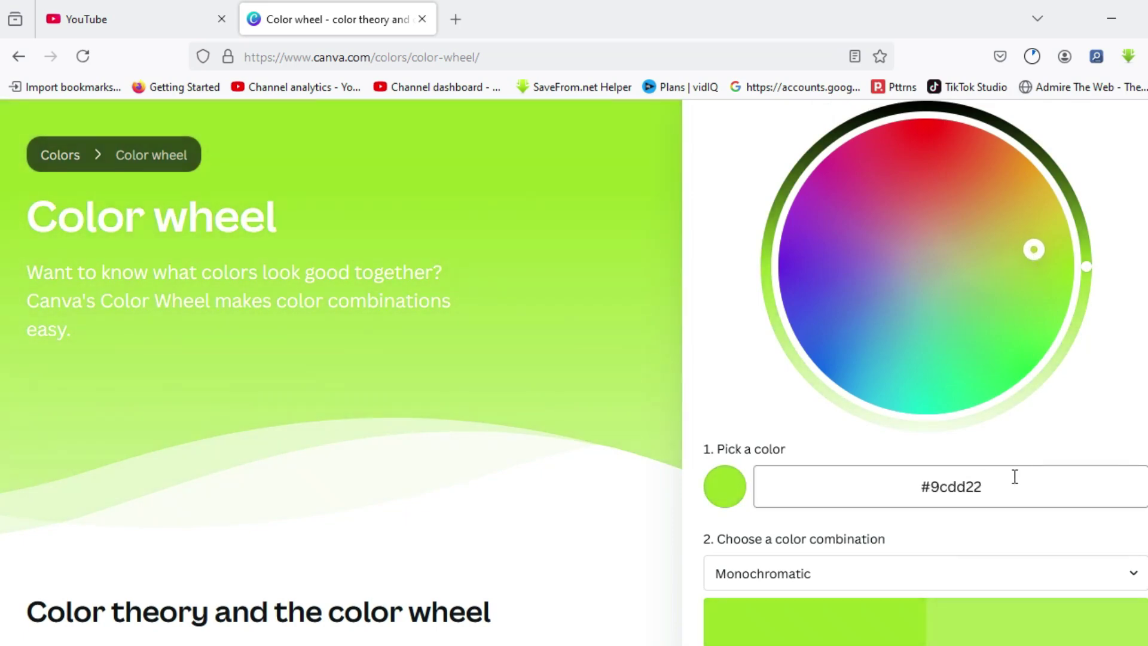
pyautogui.scroll(-2, 1102, 405)
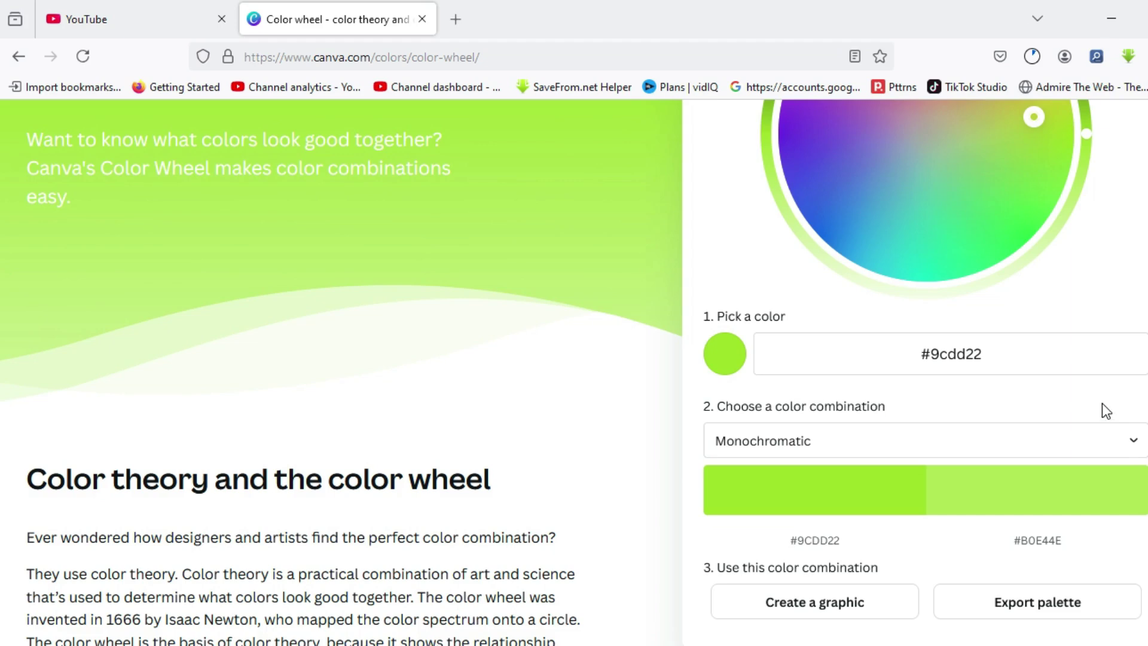
pyautogui.scroll(3, 1102, 403)
pyautogui.moveTo(1036, 296); pyautogui.dragTo(1041, 328)
pyautogui.scroll(-2, 1069, 454)
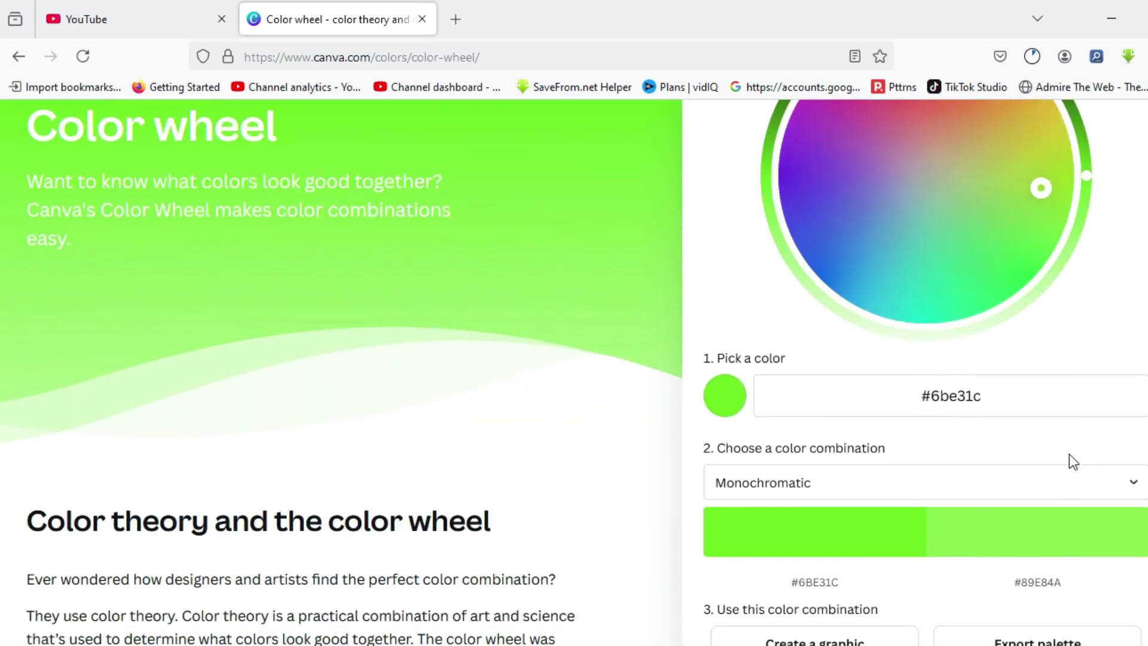
pyautogui.scroll(-2, 1069, 454)
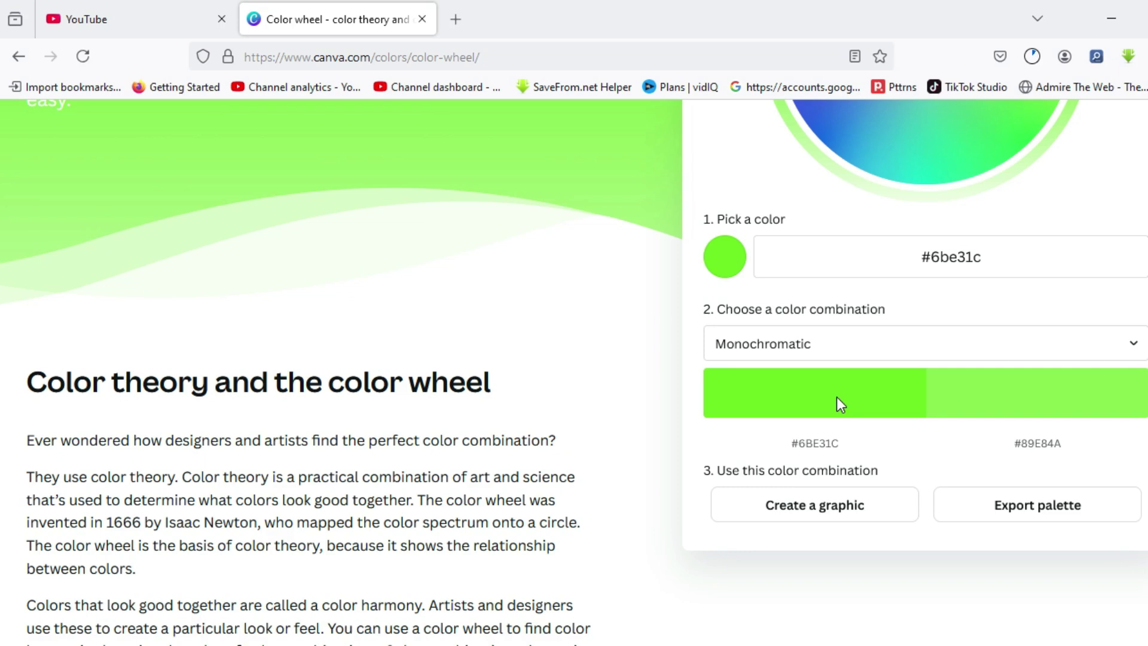
pyautogui.click(997, 257)
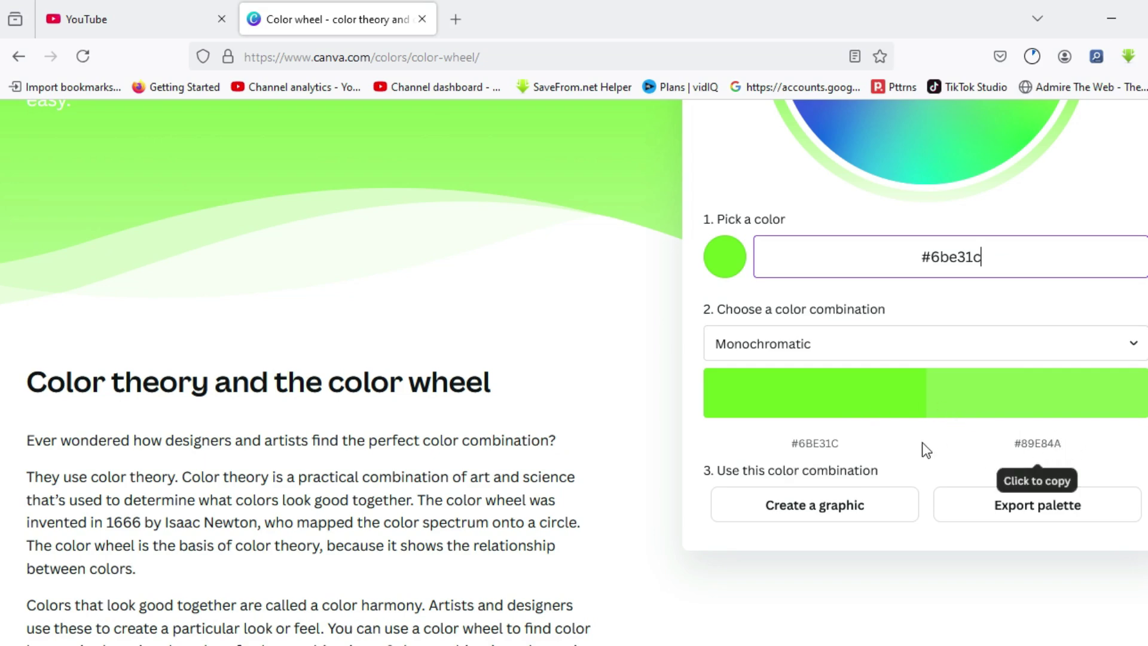
# Step: Switch the colour combination to the Analogous scheme
pyautogui.click(971, 345)
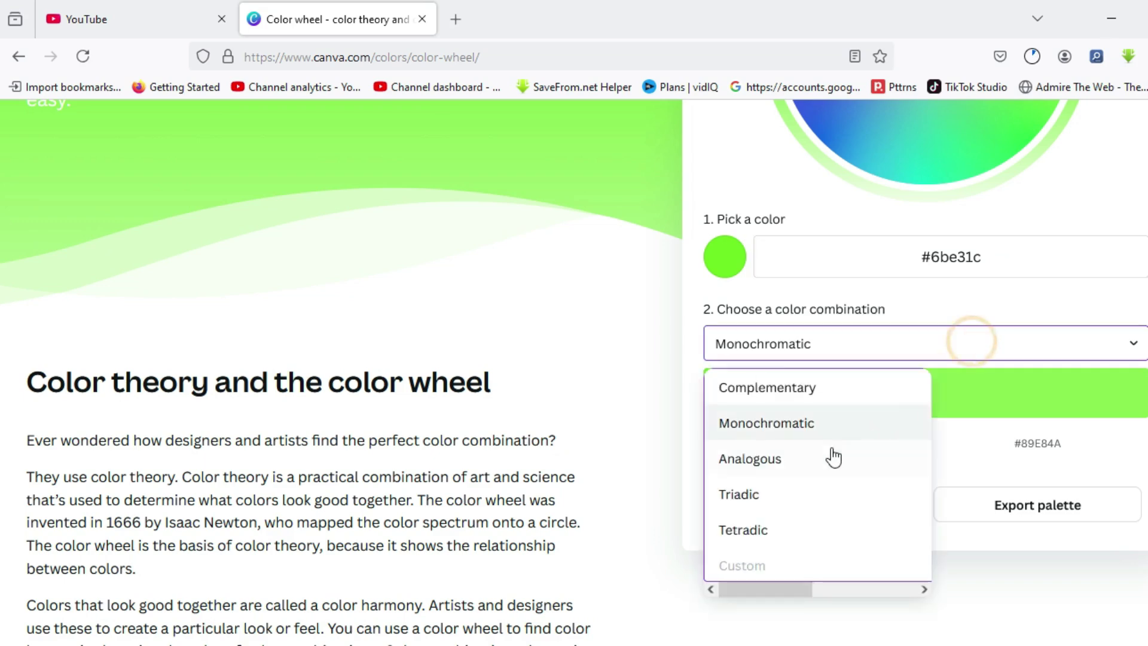
pyautogui.click(809, 461)
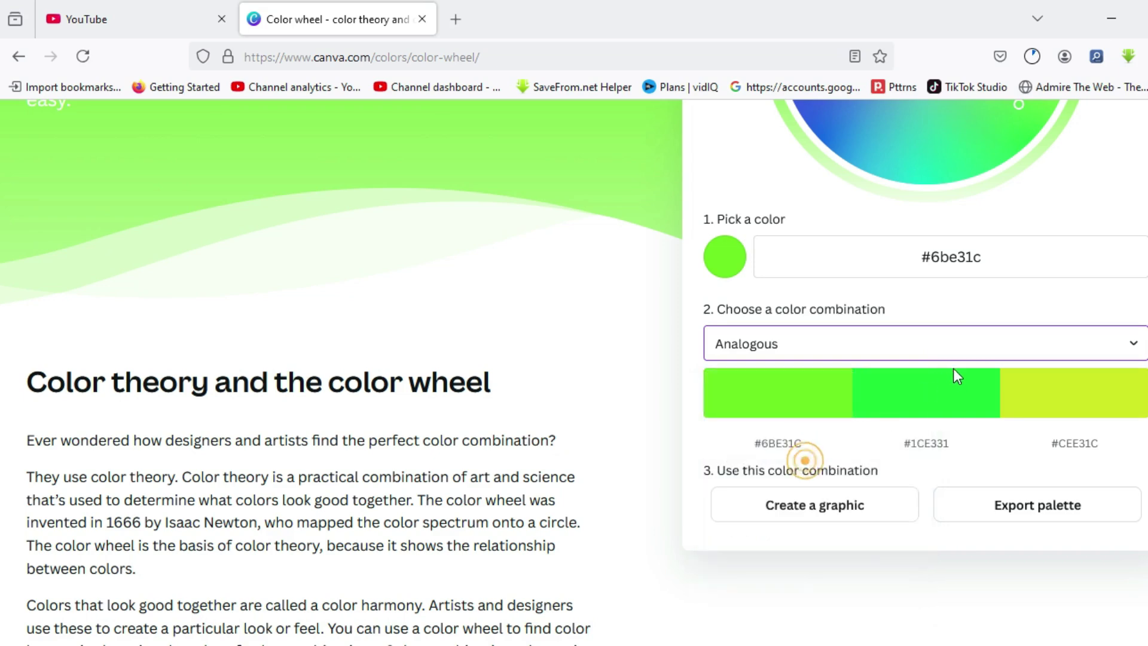
pyautogui.scroll(1, 956, 377)
pyautogui.scroll(2, 957, 386)
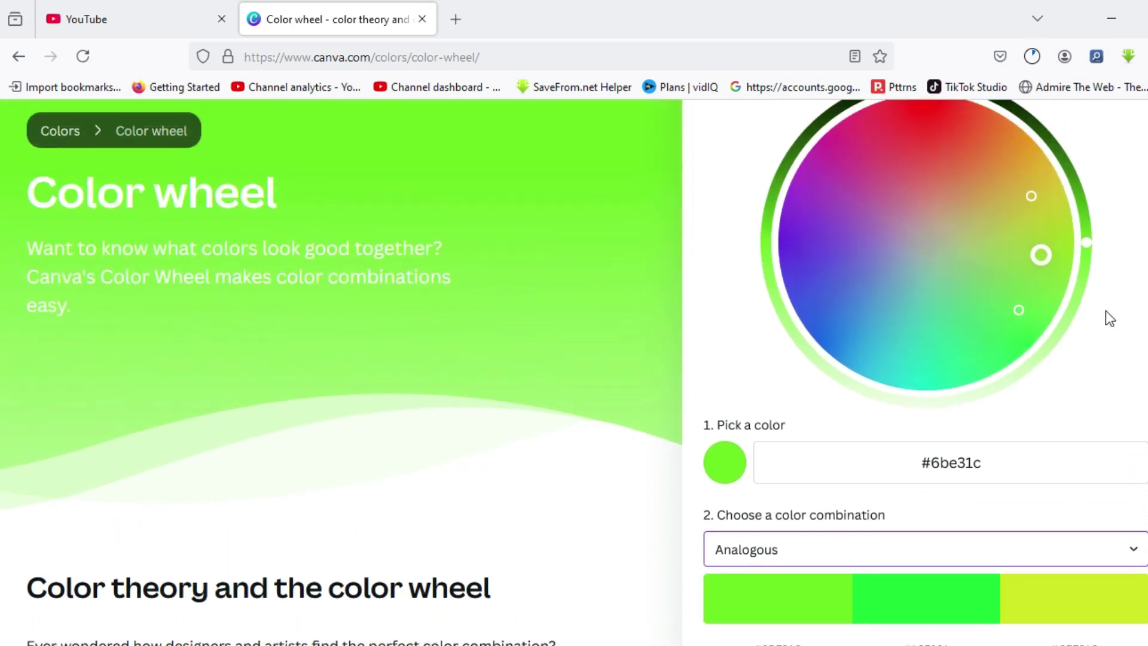
pyautogui.scroll(2, 1106, 310)
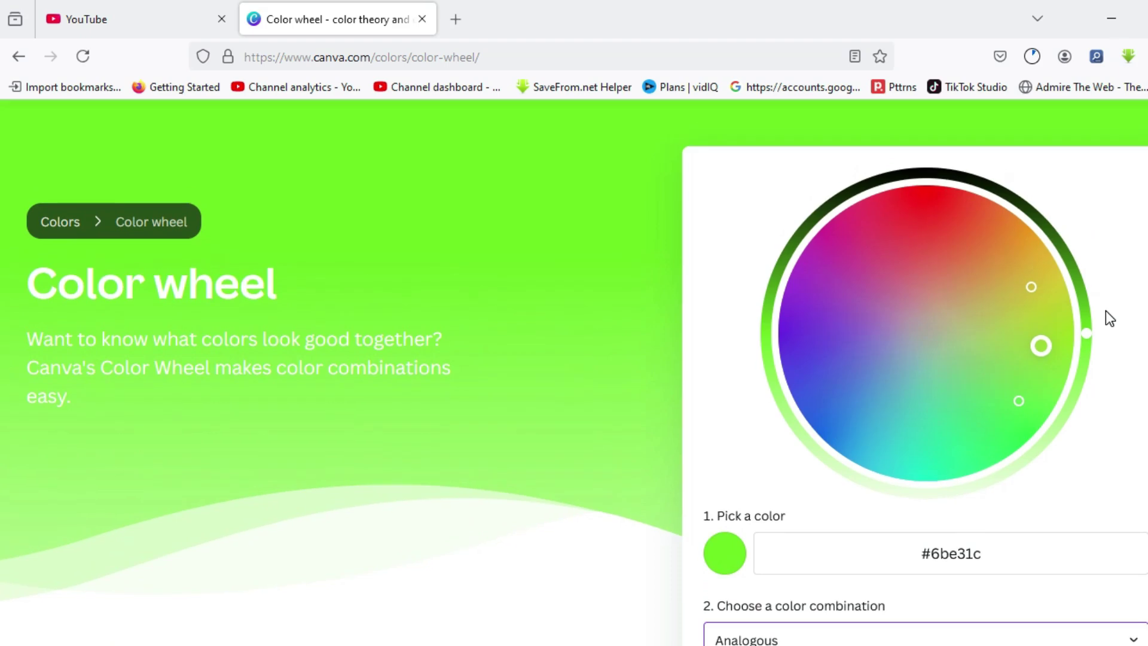
# Step: Move the base colour to golden #e2a11d, giving #E2A11D, #C1E21D and #E23E1D
pyautogui.moveTo(1041, 345)
pyautogui.mouseDown()
pyautogui.moveTo(1037, 291)
pyautogui.moveTo(997, 236)
pyautogui.moveTo(1012, 236)
pyautogui.moveTo(1000, 246)
pyautogui.mouseUp()
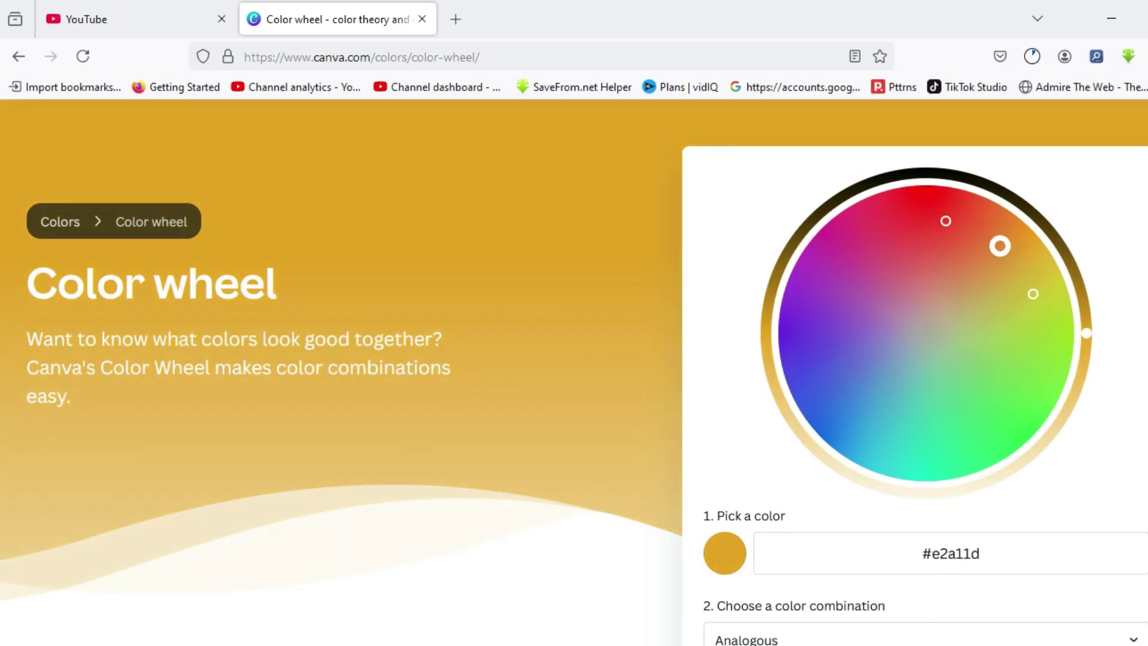
pyautogui.scroll(-3, 1090, 474)
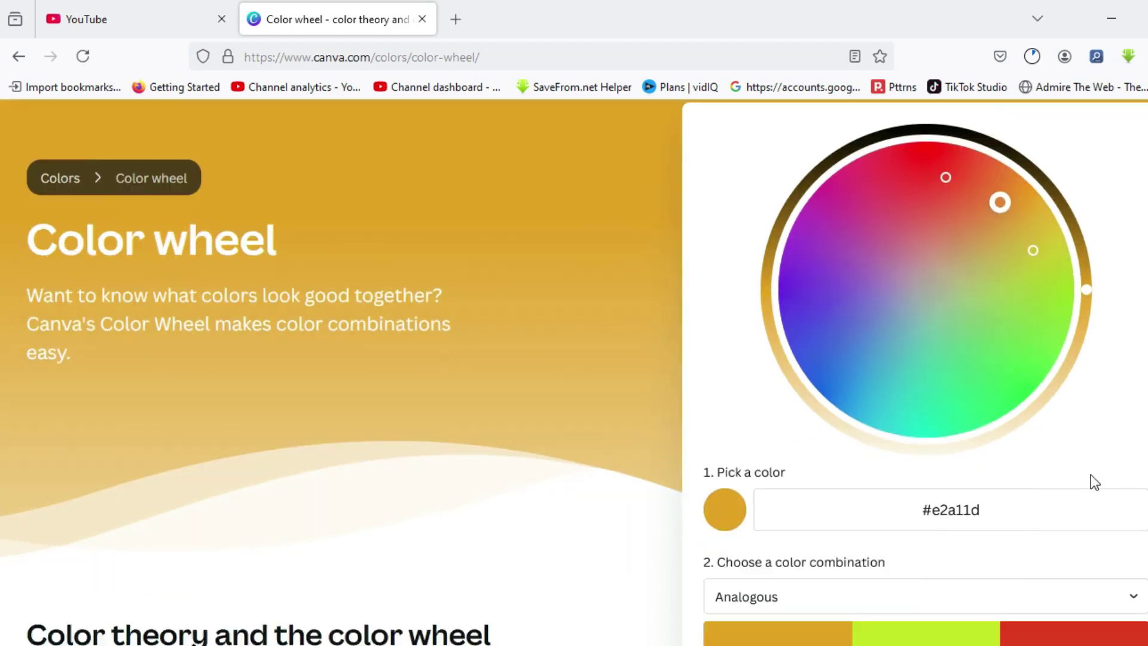
pyautogui.click(986, 388)
pyautogui.moveTo(986, 388); pyautogui.dragTo(912, 390)
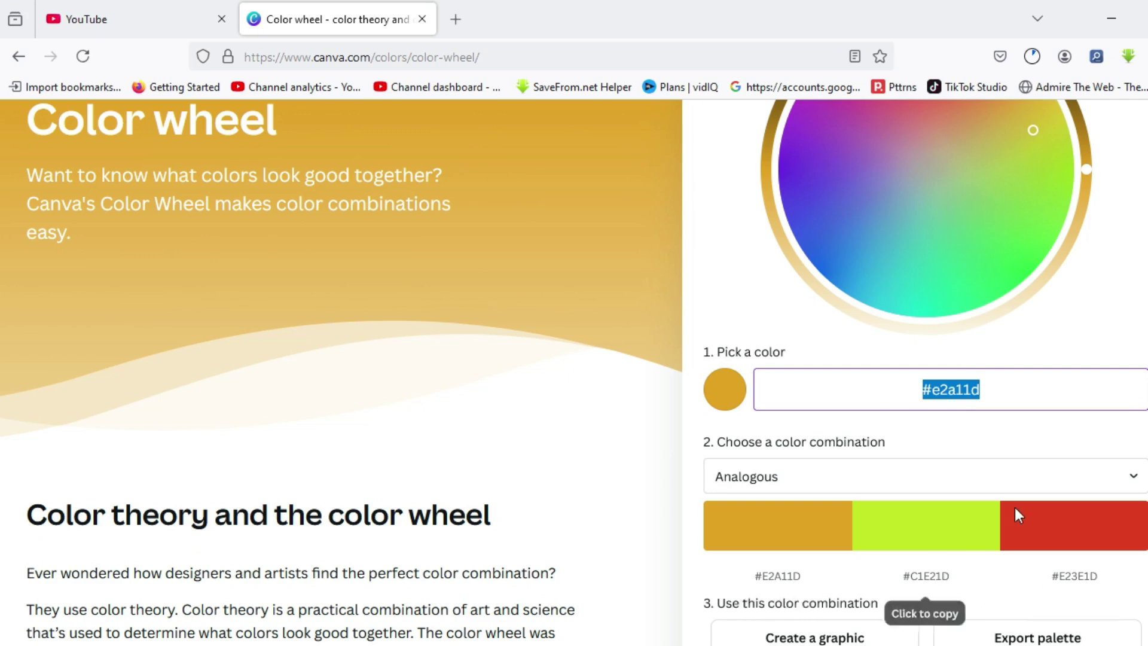
pyautogui.scroll(-2, 1017, 584)
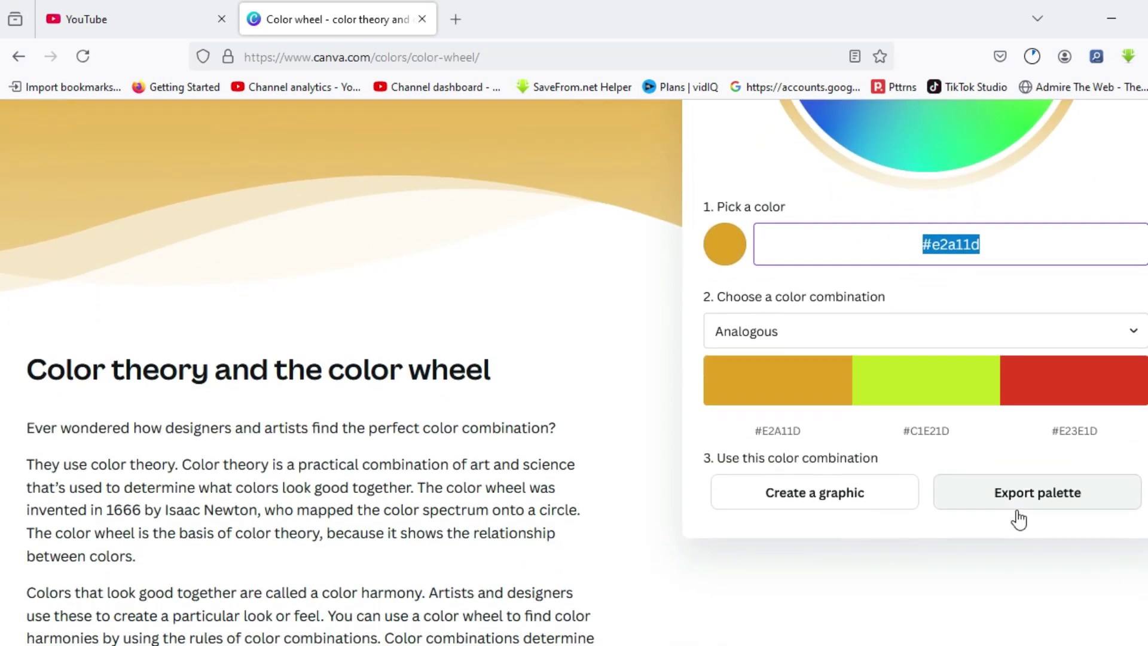
pyautogui.scroll(4, 1018, 519)
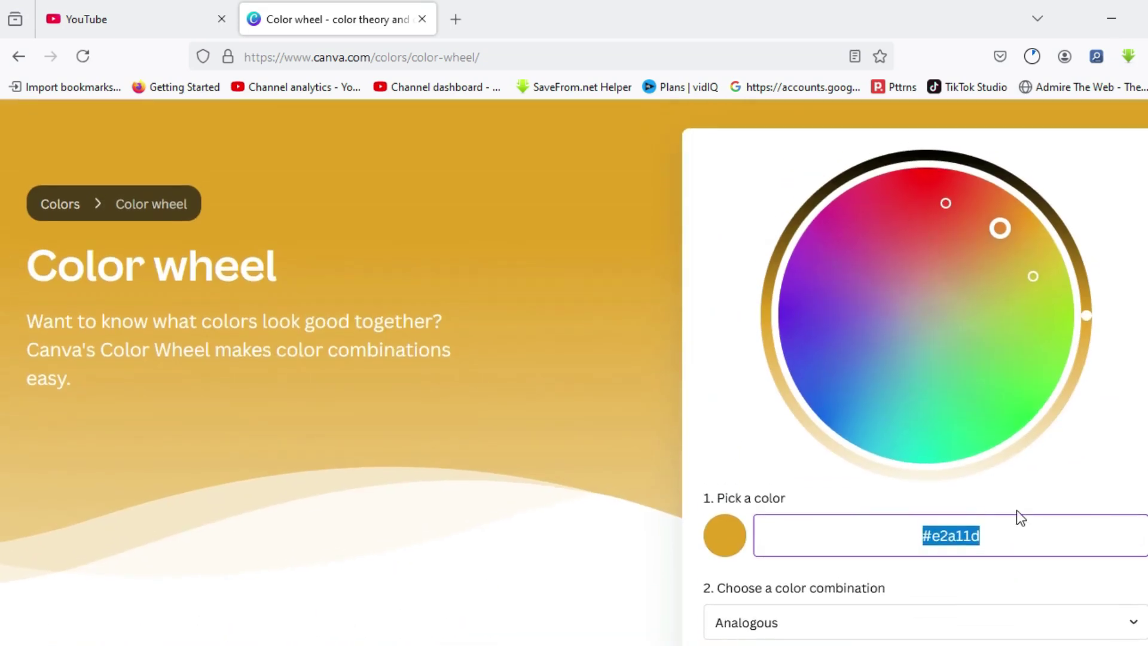
pyautogui.scroll(-3, 1016, 517)
# Step: Switch the colour combination to the Triadic scheme
pyautogui.click(932, 414)
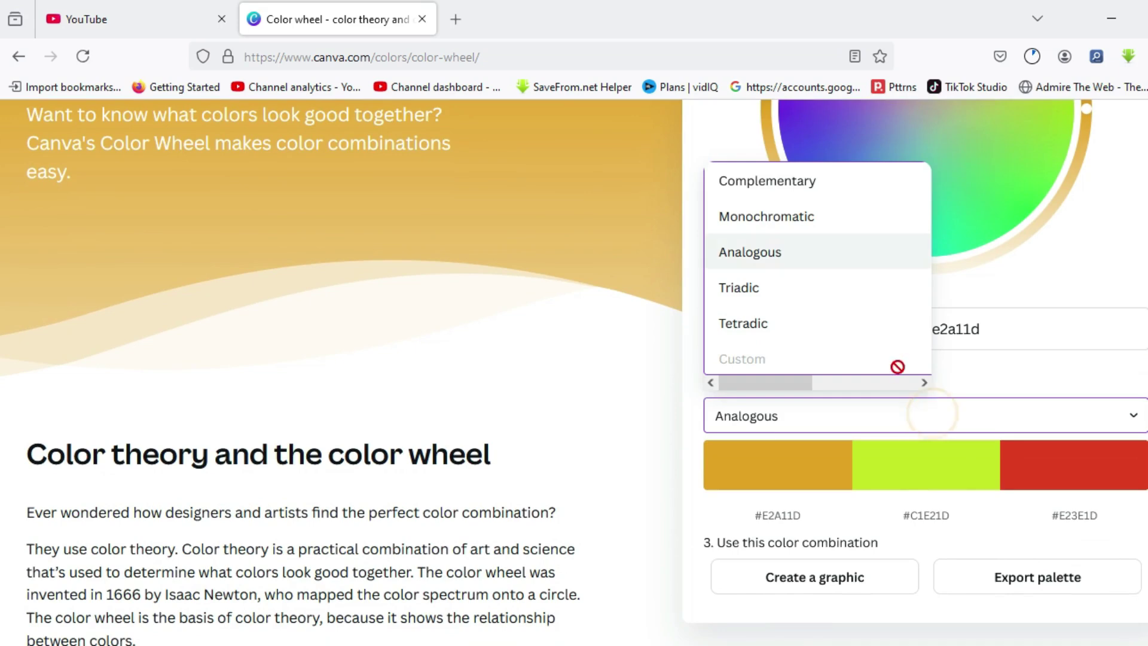
pyautogui.click(812, 289)
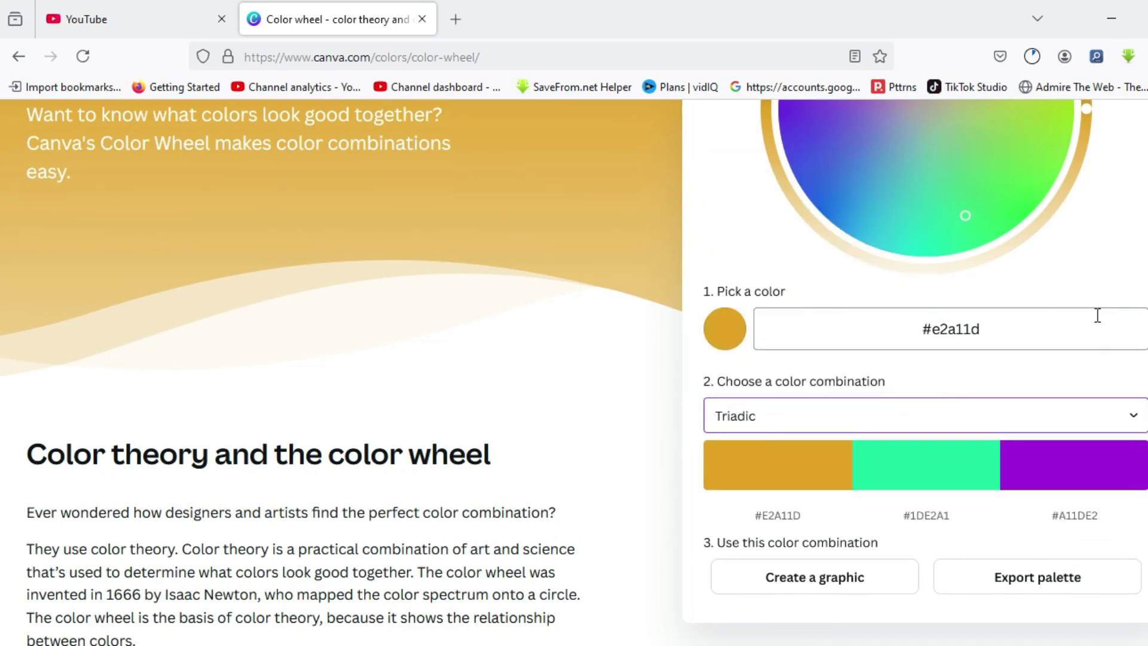
pyautogui.scroll(3, 1096, 315)
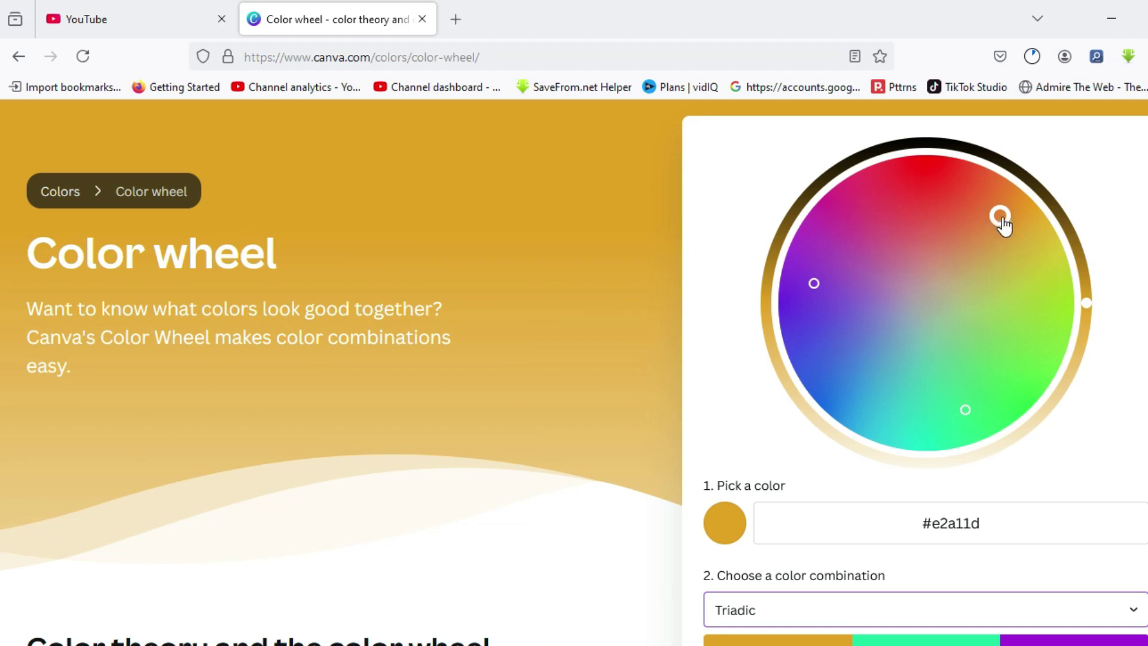
# Step: Move the base colour through green to teal #30cfcb and copy the #CFCB30 hex code
pyautogui.moveTo(1003, 223); pyautogui.dragTo(1028, 351)
pyautogui.scroll(-4, 1099, 432)
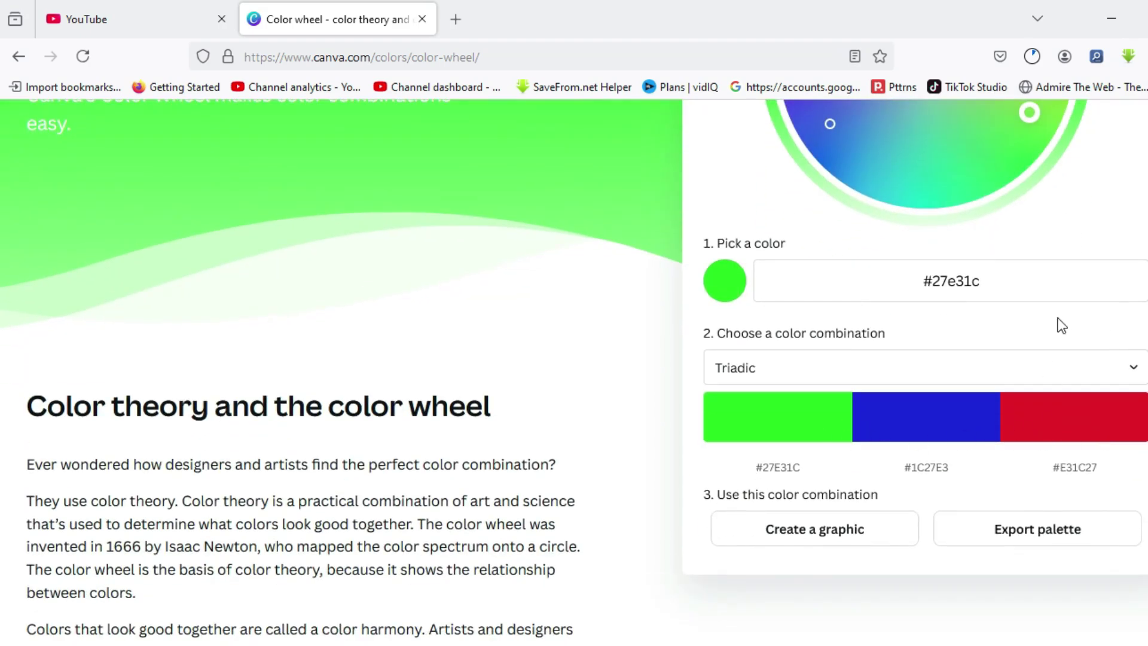
pyautogui.scroll(3, 1061, 282)
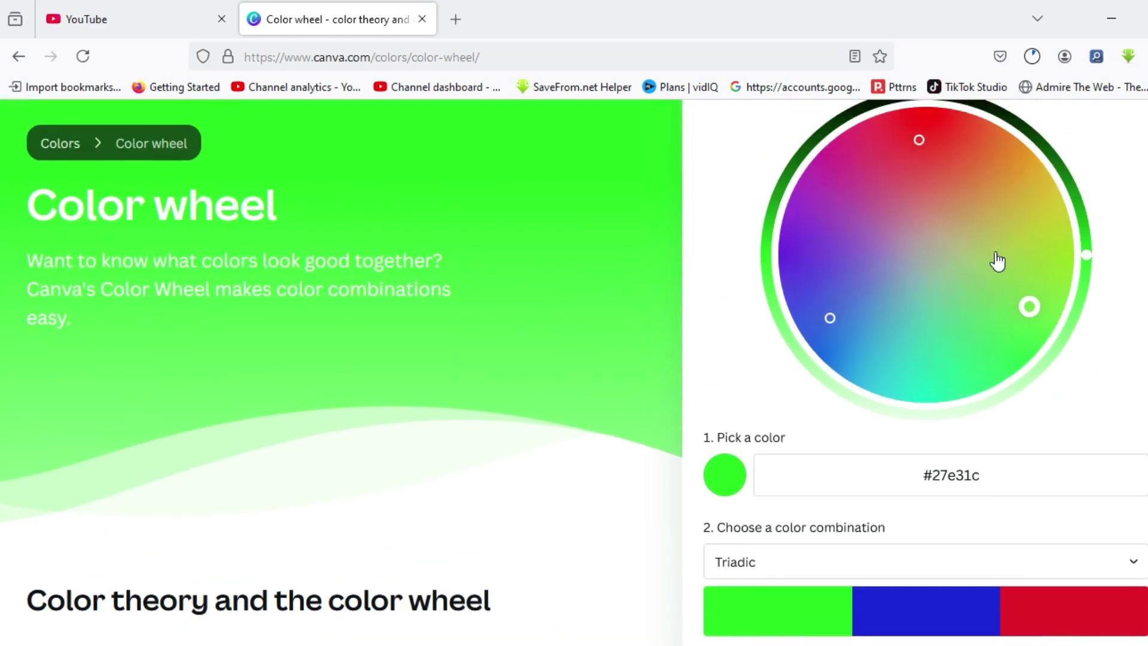
pyautogui.moveTo(1034, 311); pyautogui.dragTo(928, 346)
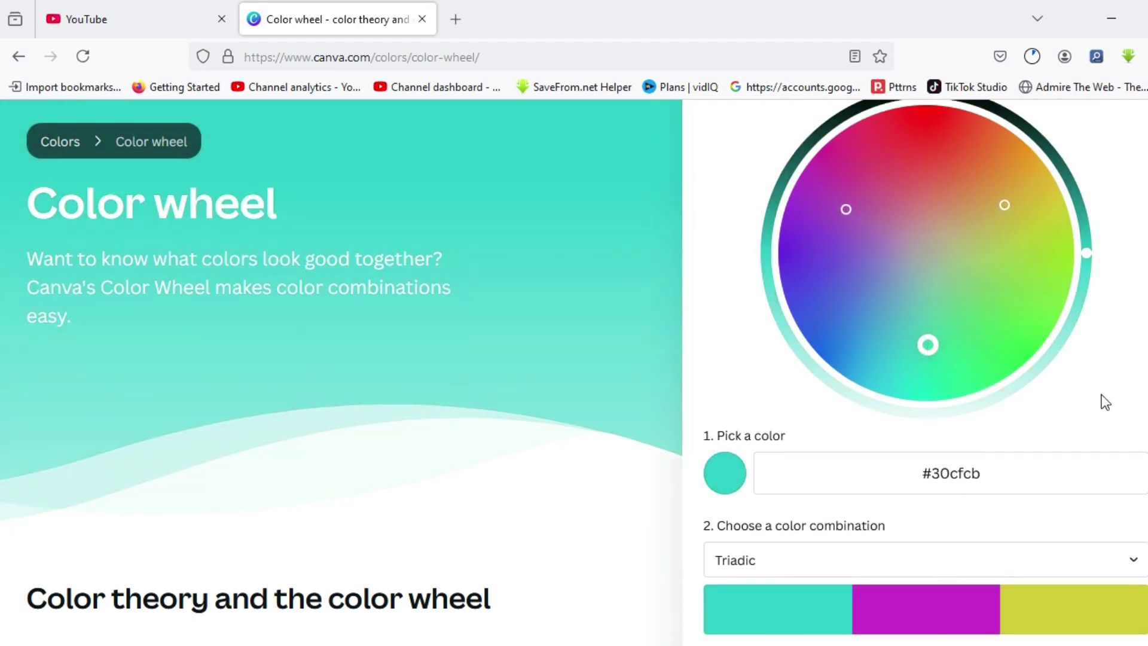
pyautogui.scroll(-4, 1104, 402)
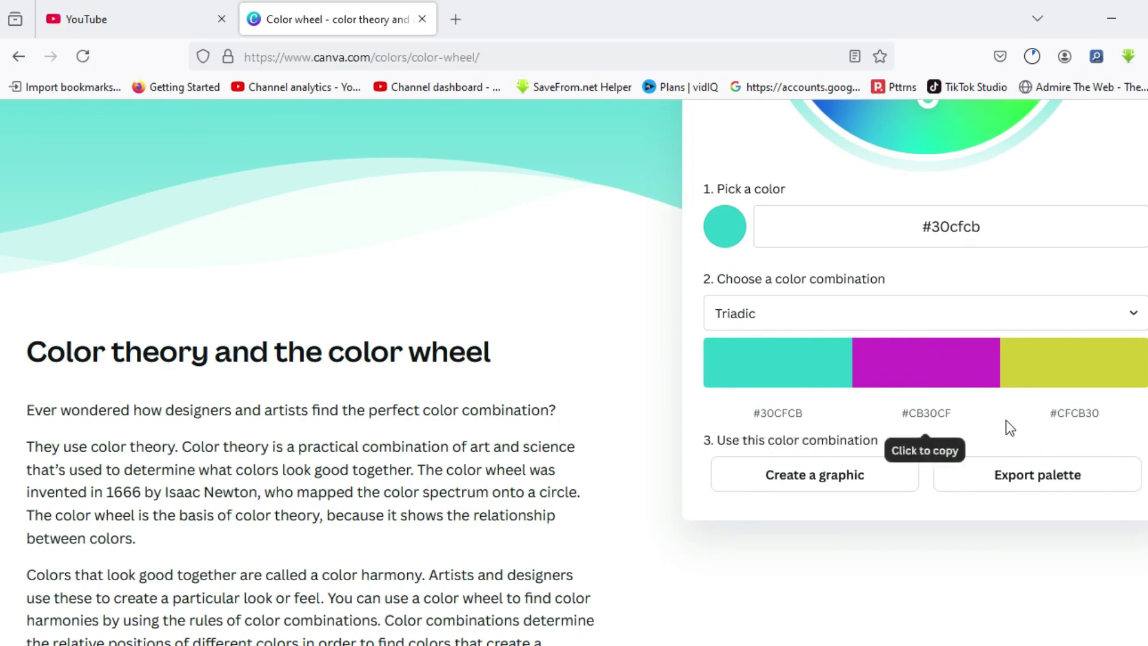
pyautogui.click(1062, 425)
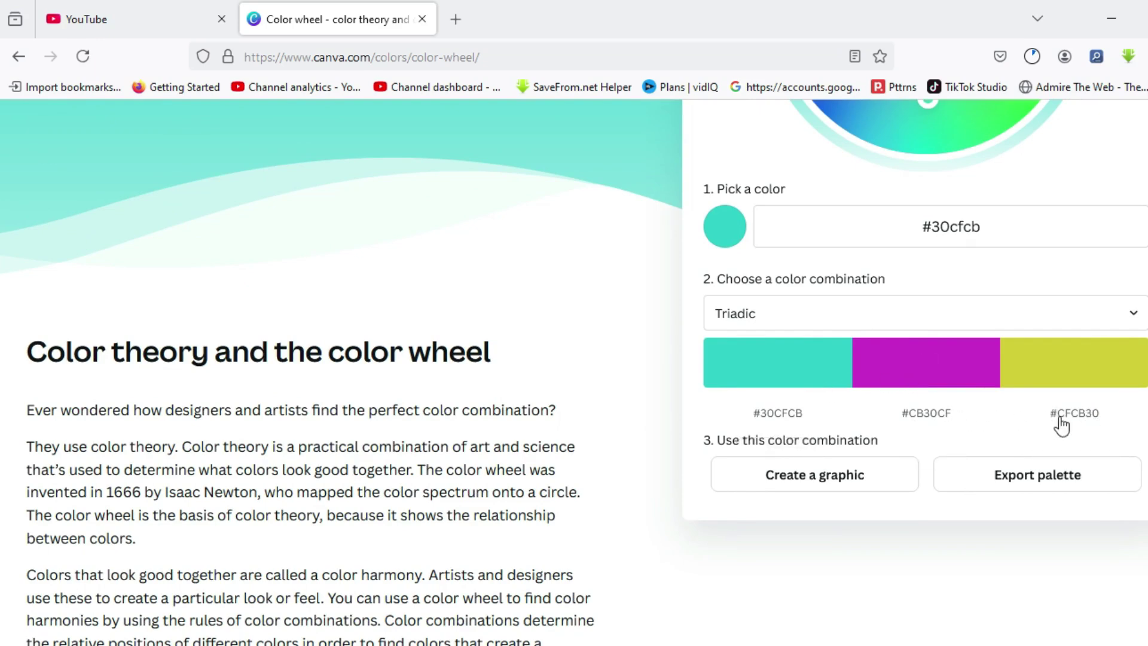
pyautogui.scroll(2, 1062, 426)
# Step: Switch the colour combination to the Tetradic scheme
pyautogui.click(981, 460)
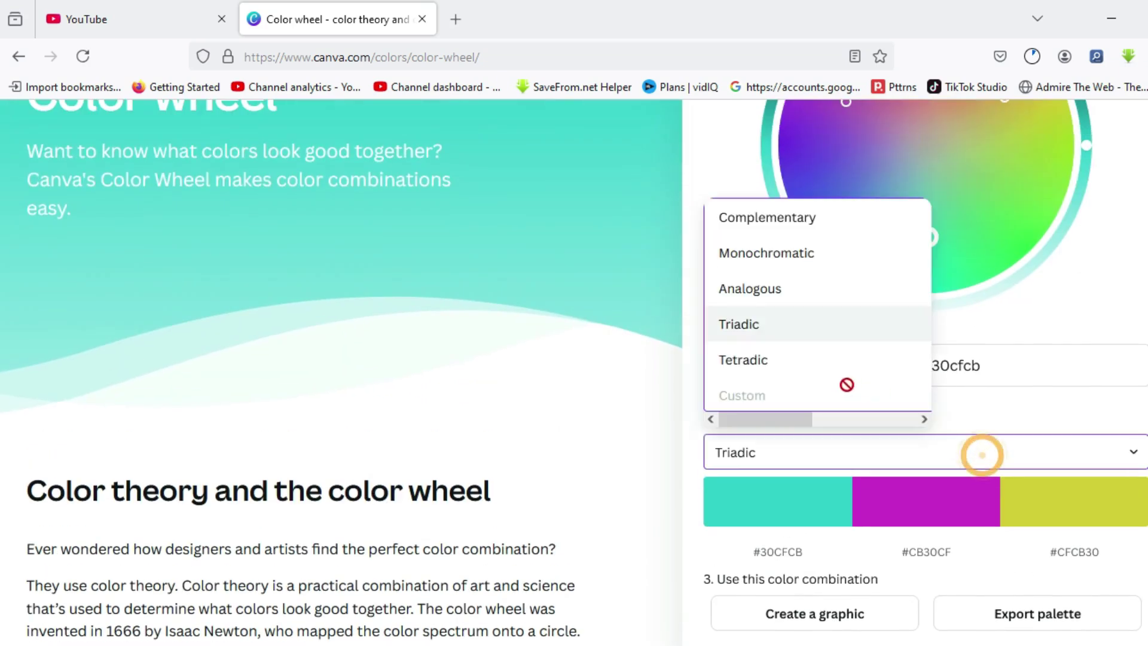
pyautogui.click(807, 362)
pyautogui.scroll(3, 1064, 325)
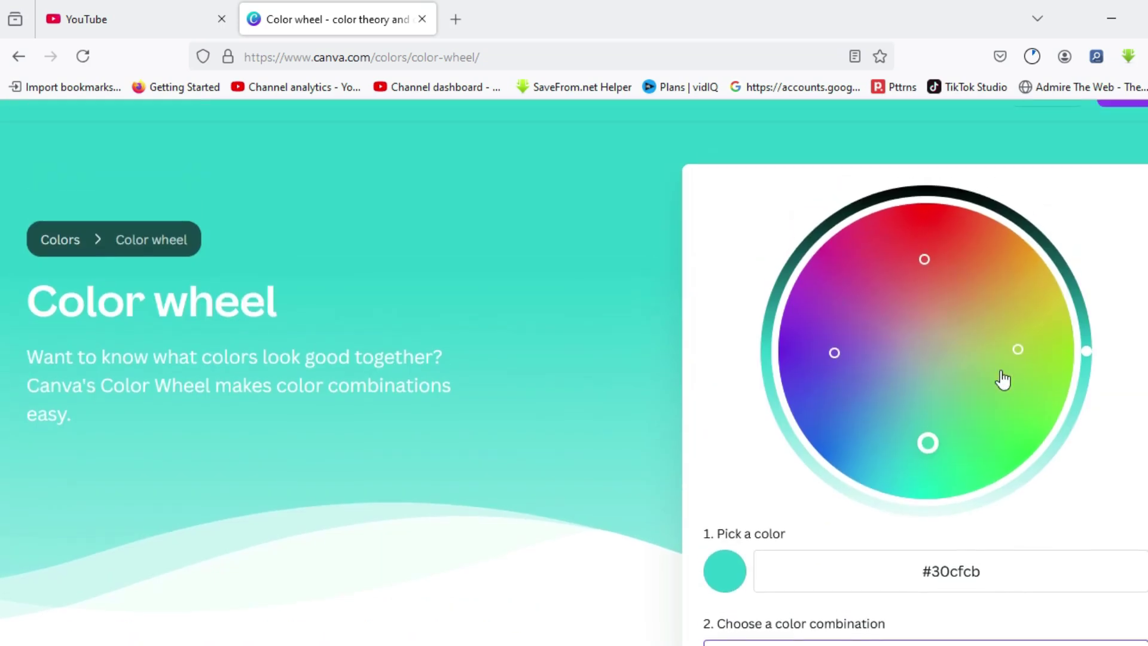
# Step: Rotate the tetradic colours to green base #58d22d, giving #2DAAD2, #A72DD2 and #D2552D
pyautogui.moveTo(930, 444); pyautogui.dragTo(1017, 375)
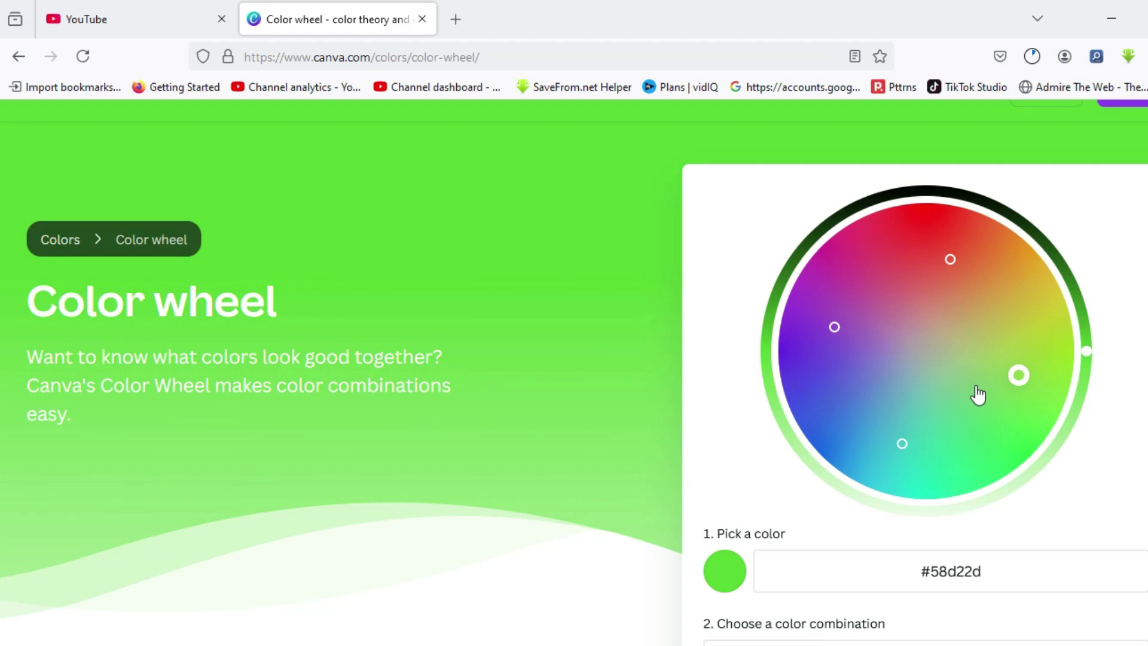
pyautogui.scroll(-5, 977, 394)
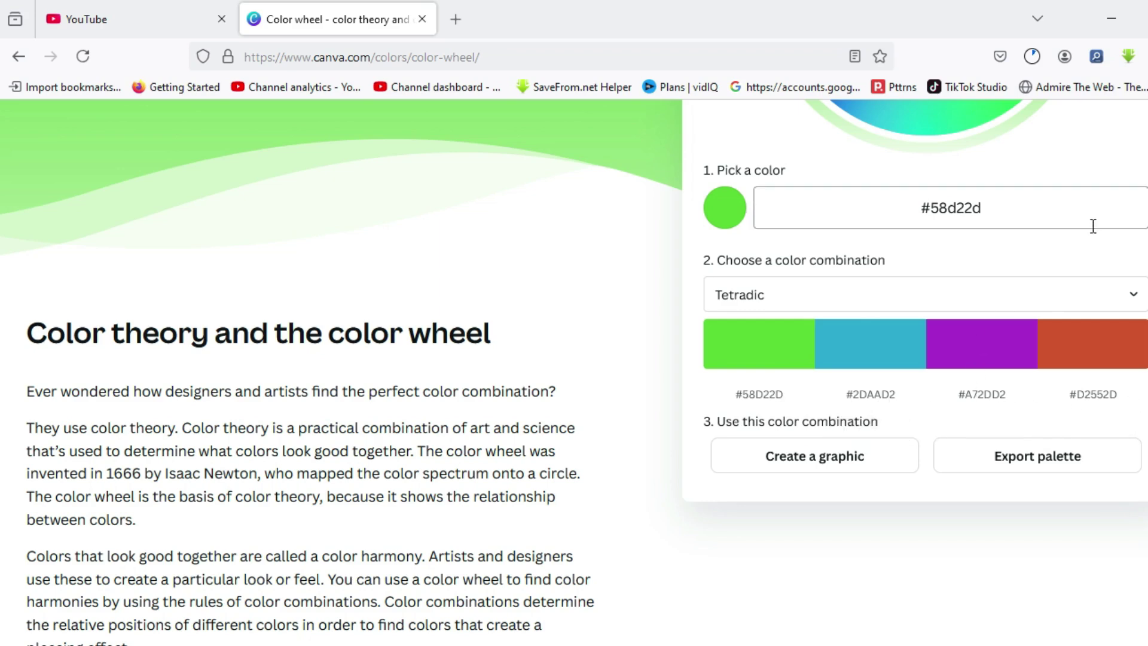
pyautogui.scroll(5, 1093, 226)
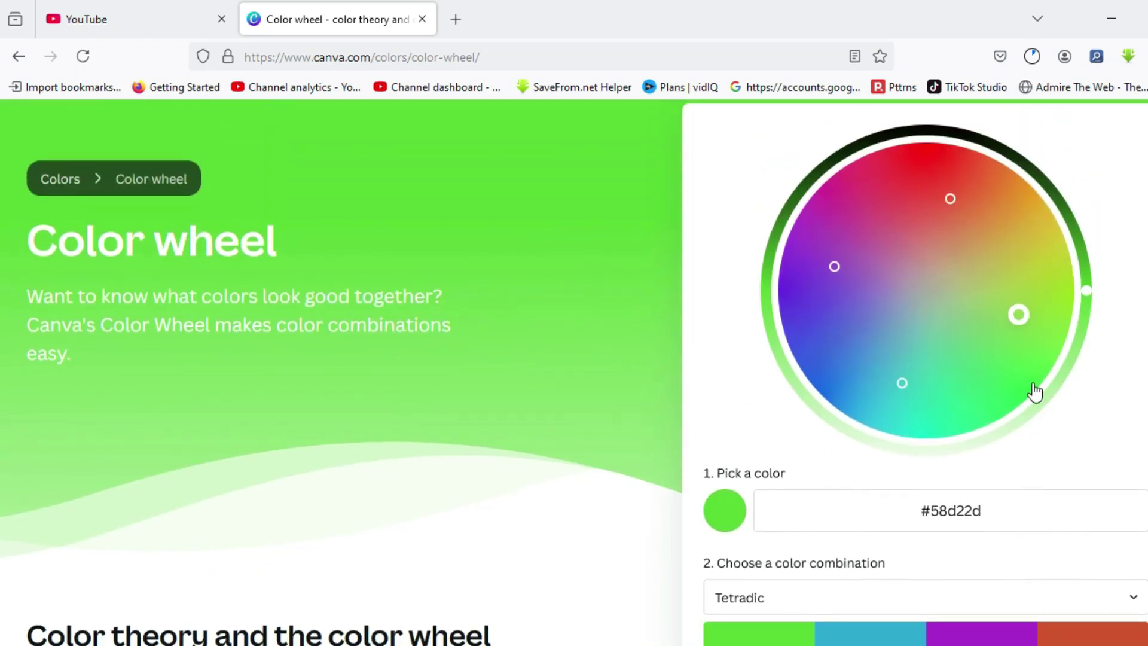
pyautogui.scroll(-5, 1034, 392)
pyautogui.scroll(7, 1034, 392)
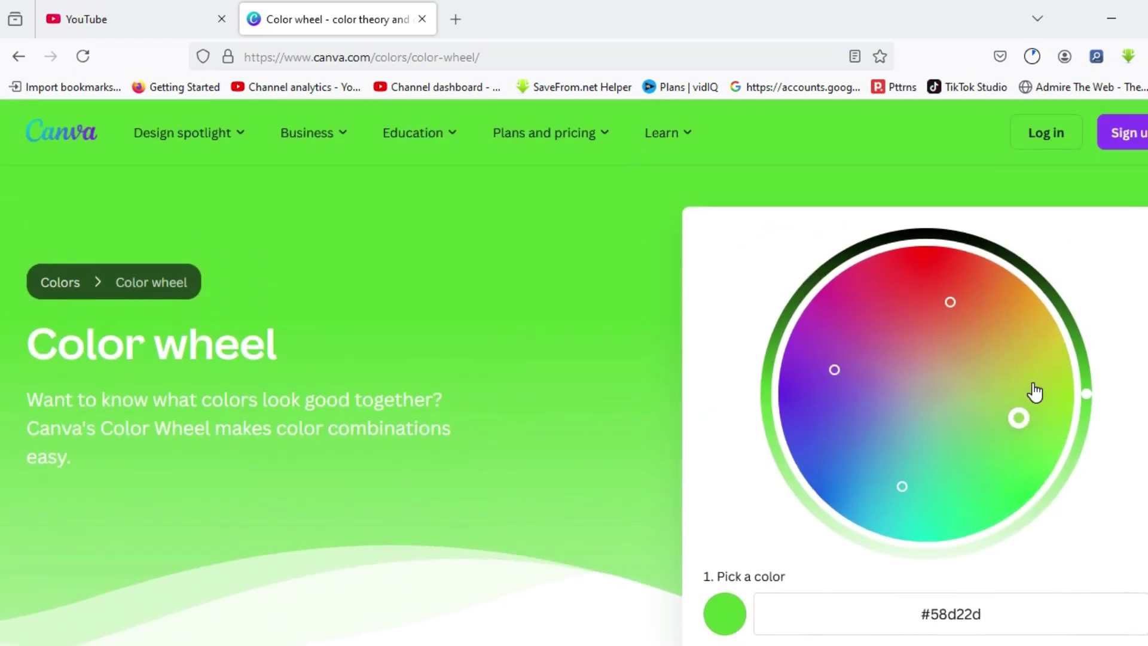
pyautogui.scroll(-3, 1034, 392)
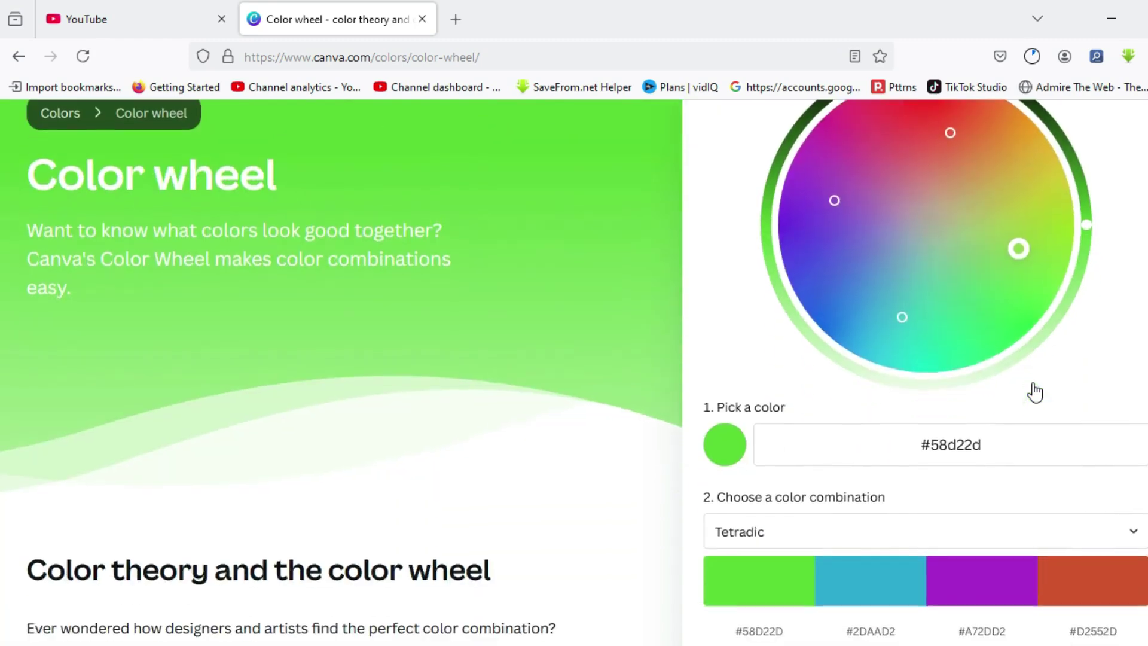
pyautogui.scroll(2, 1034, 391)
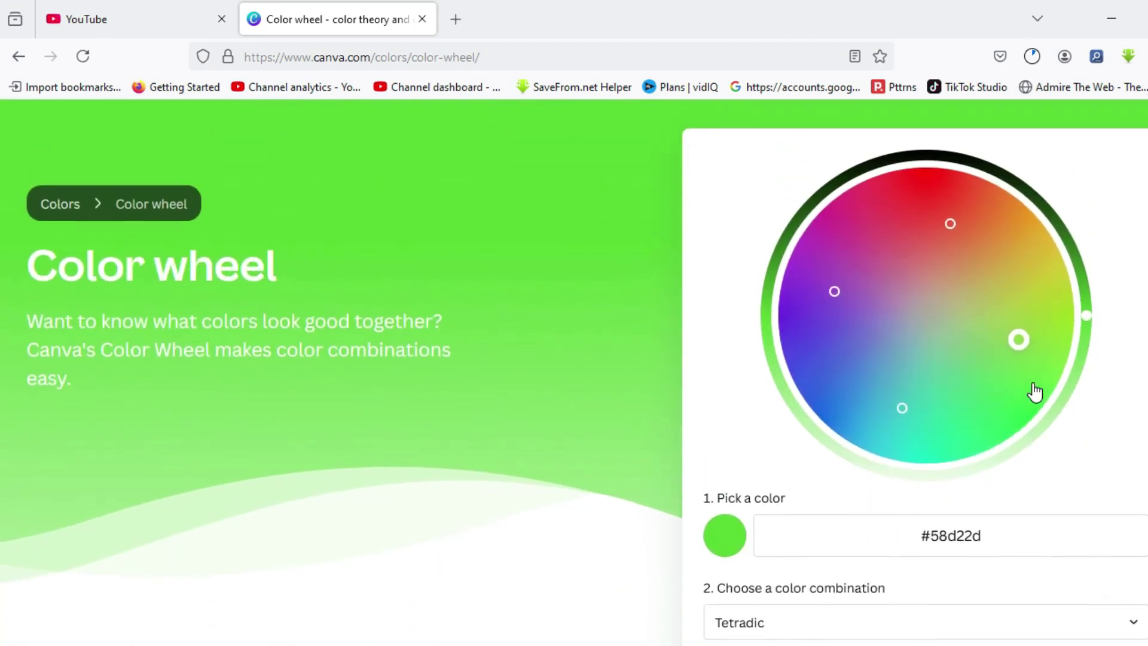